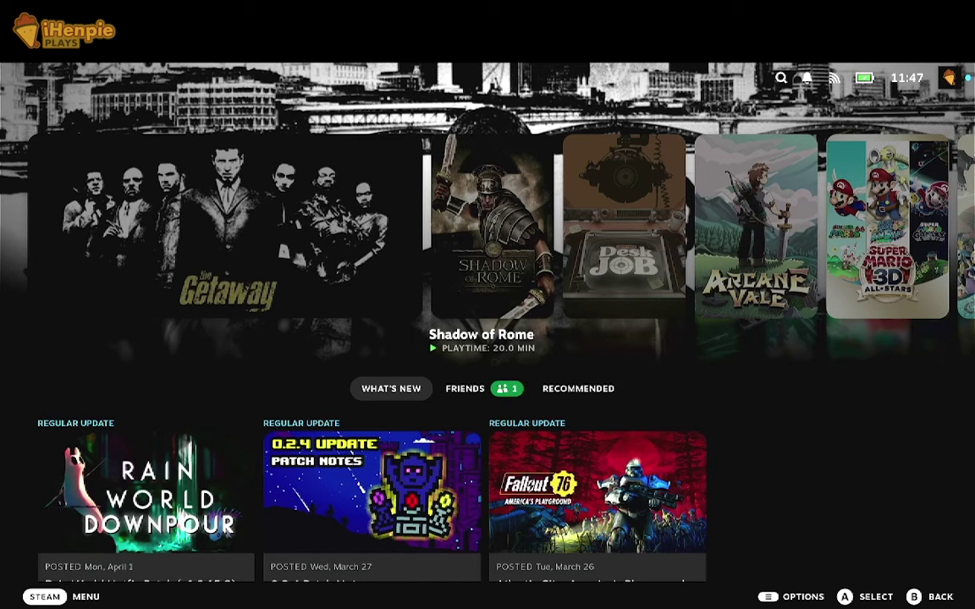
Switch the Steam Deck from gaming mode to the desktop
key("Left")
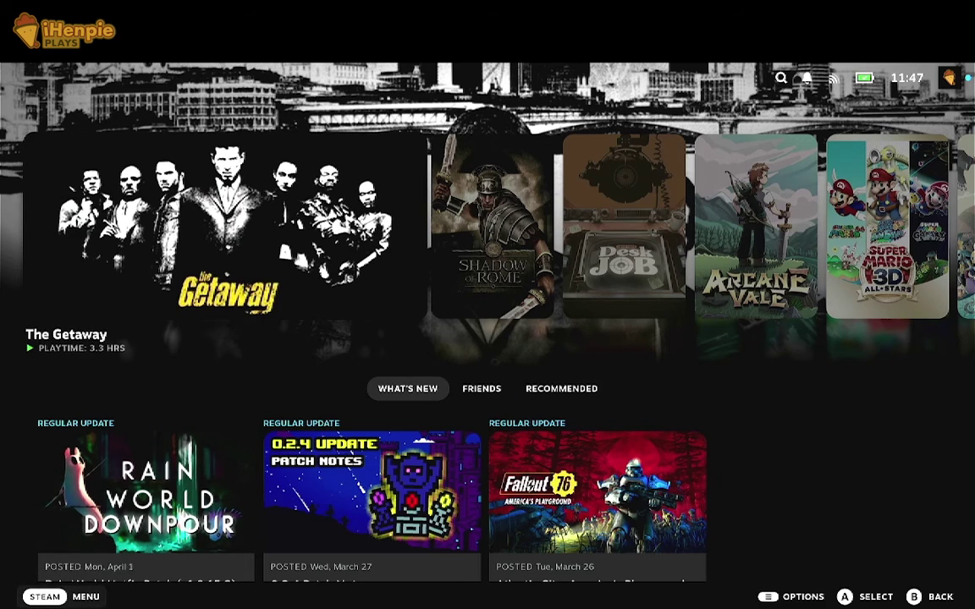
left_click(56, 584)
left_click(90, 437)
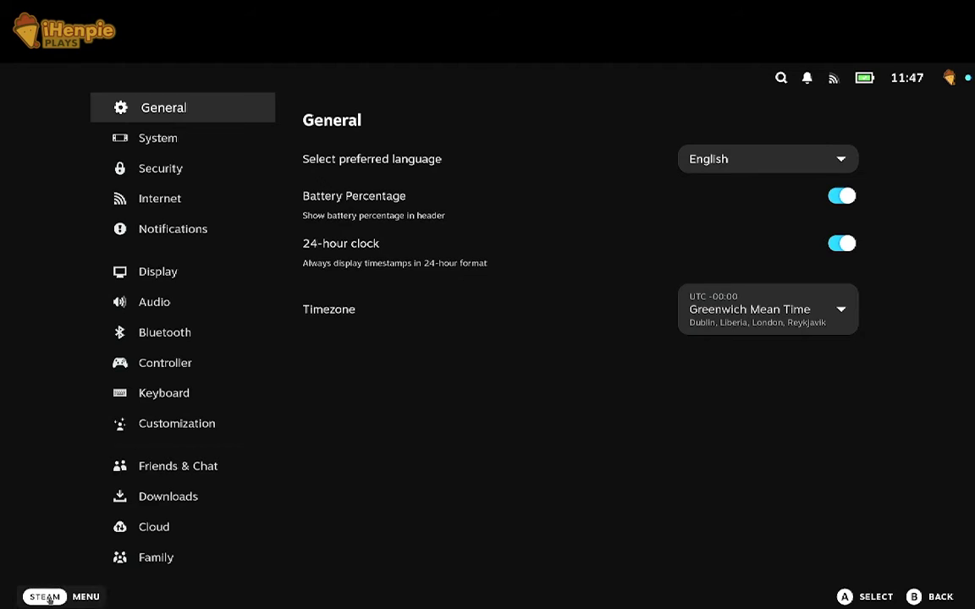
left_click(48, 599)
left_click(98, 466)
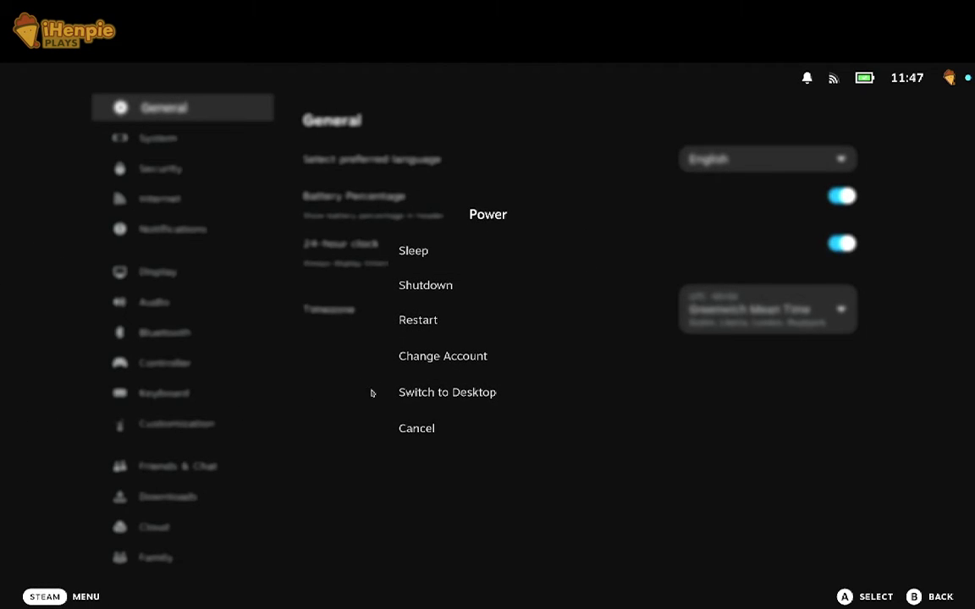
left_click(430, 403)
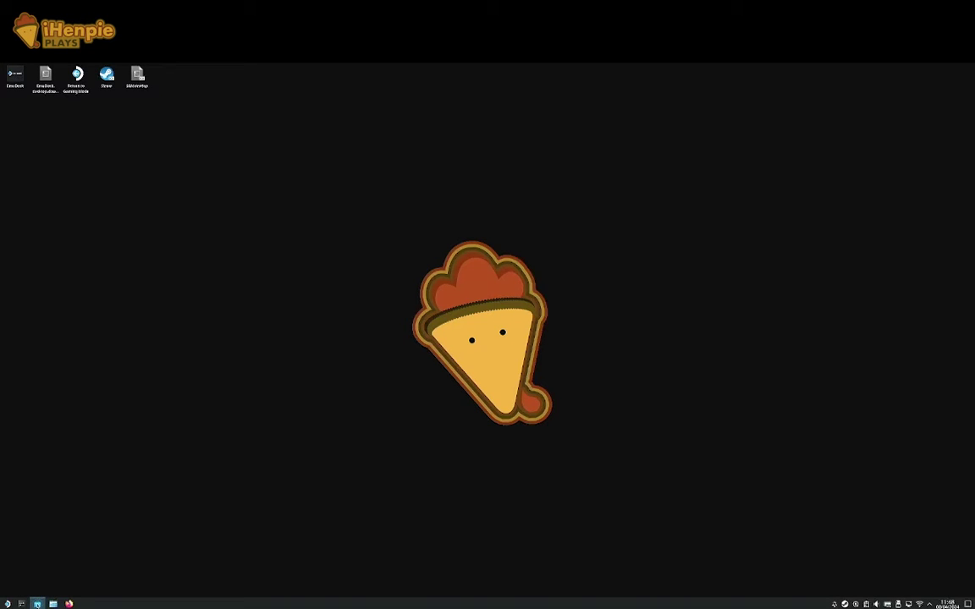
Open the Discover software store, enlarge its window and move it towards the middle of the desktop
left_click(38, 604)
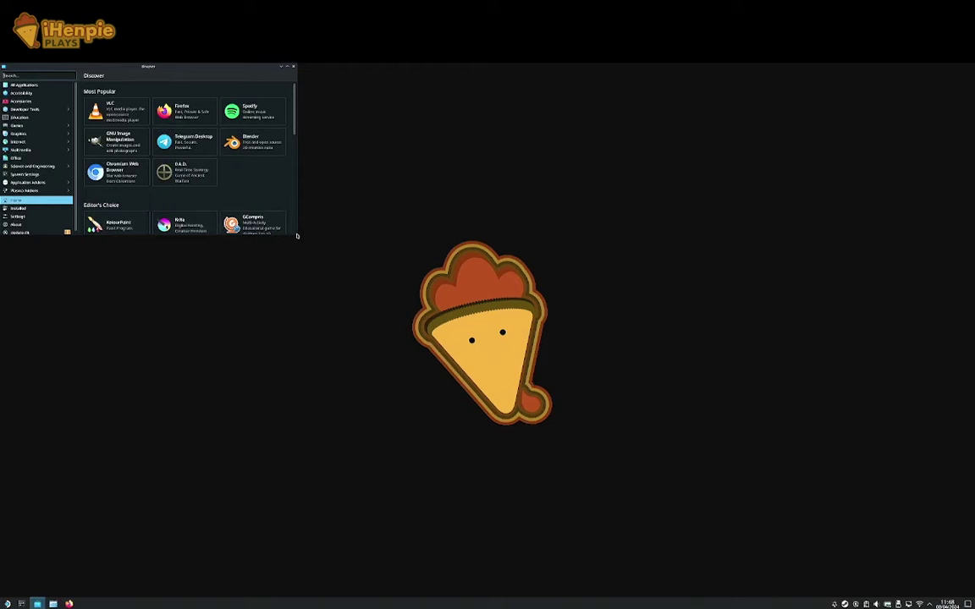
left_click_drag(298, 231, 558, 407)
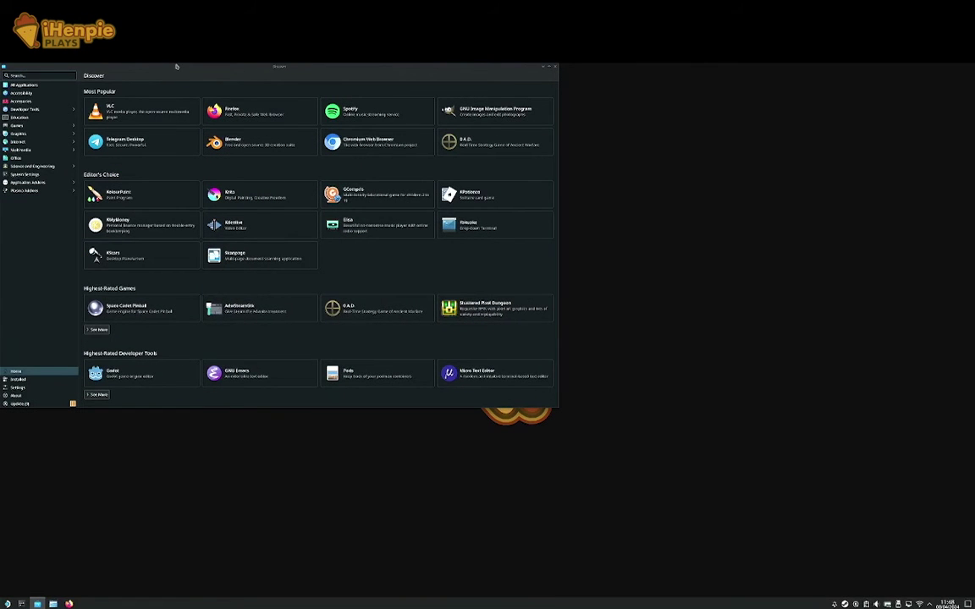
left_click_drag(181, 74, 271, 171)
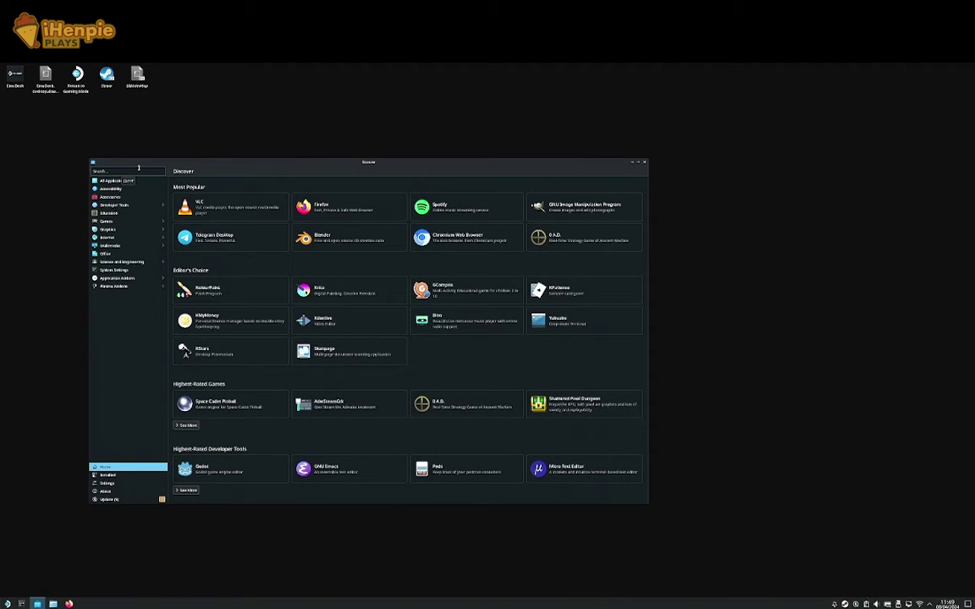
Search the software store for "edge" and install the regular Microsoft Edge release
type("adf")
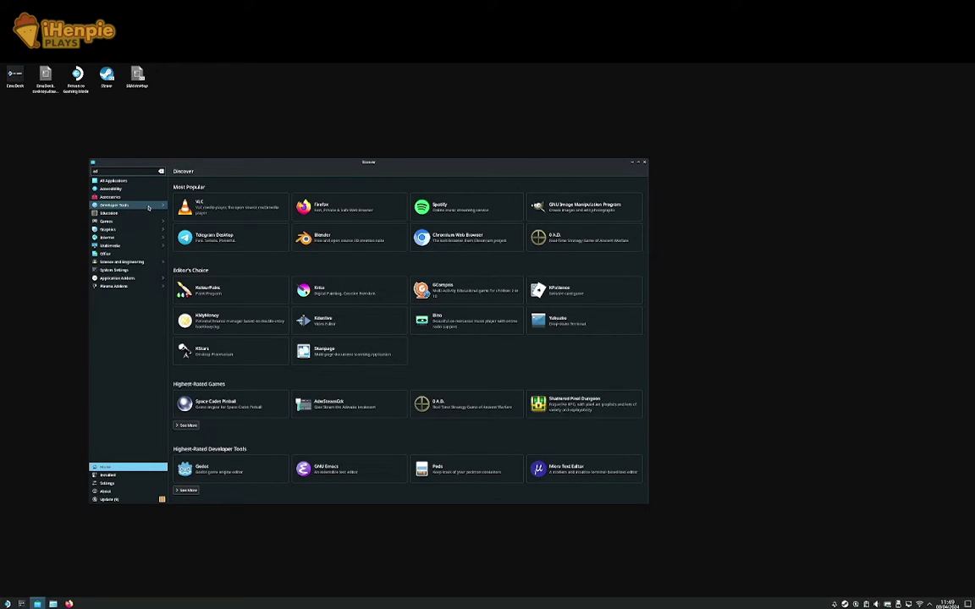
key("BackSpace")
key("BackSpace")
type("edge")
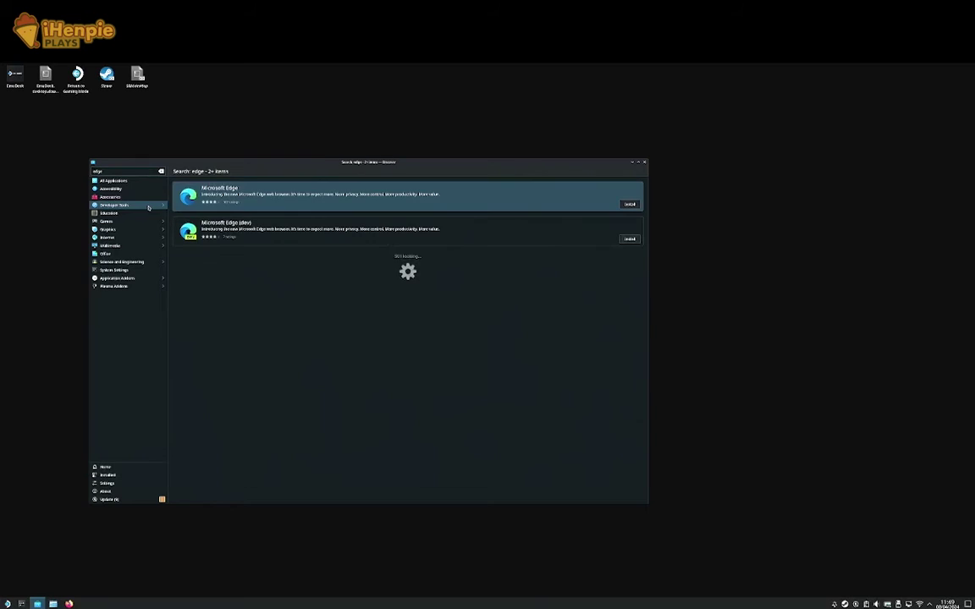
left_click(626, 204)
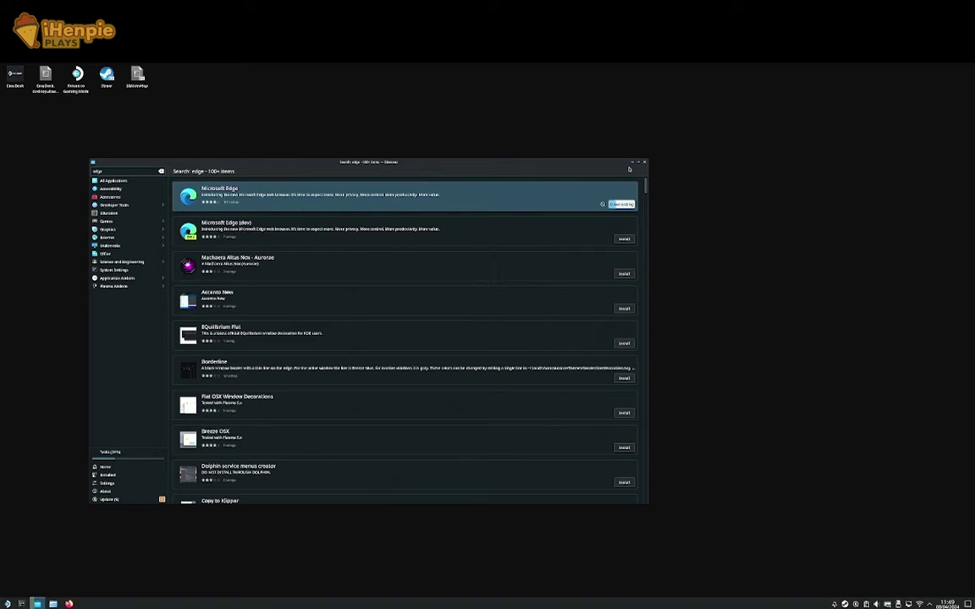
Review Microsoft Edge's description, user reviews and permissions on its details page, and close Discover
left_click(545, 211)
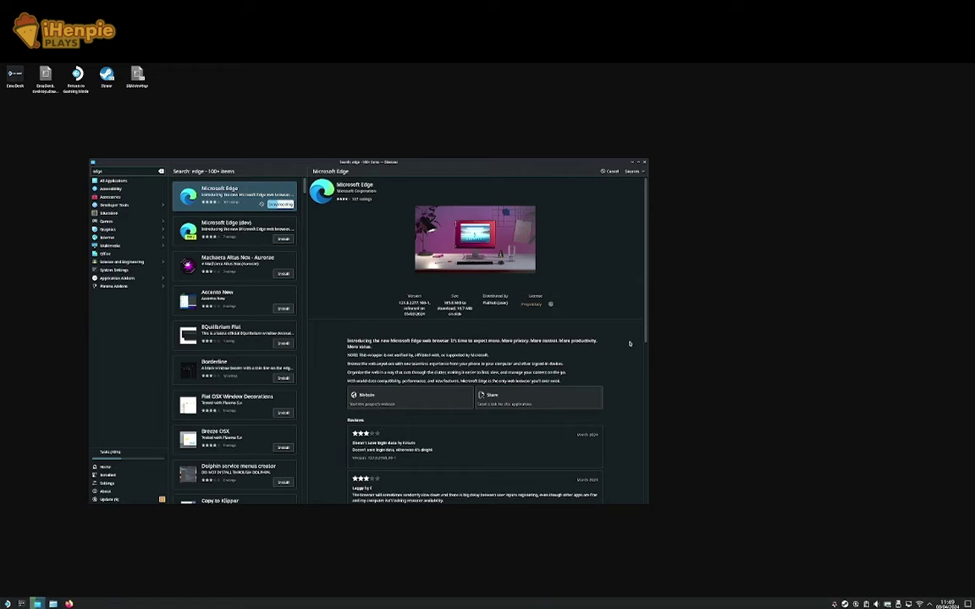
scroll(635, 351, "down", 3)
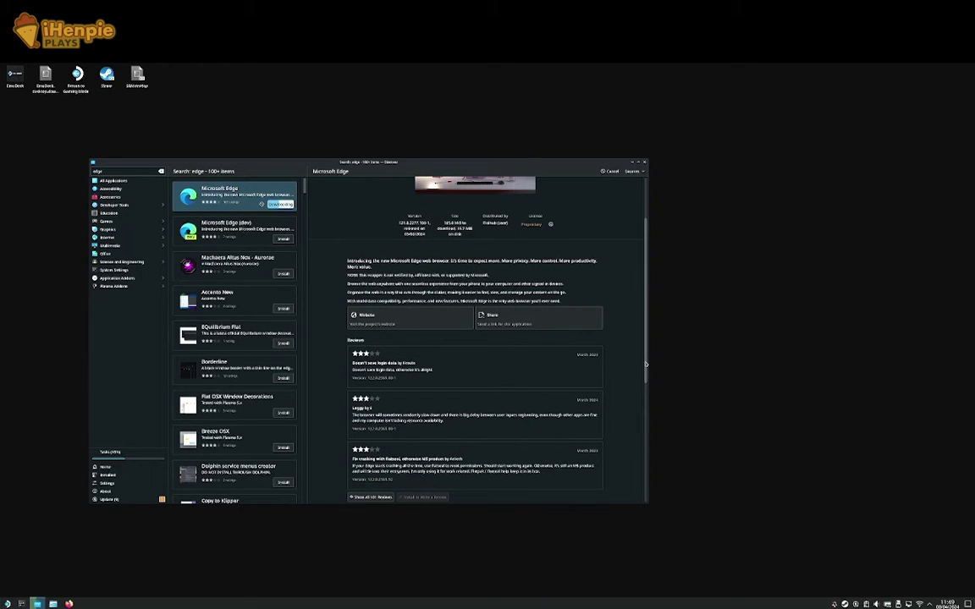
scroll(646, 364, "down", 2)
scroll(645, 364, "down", 3)
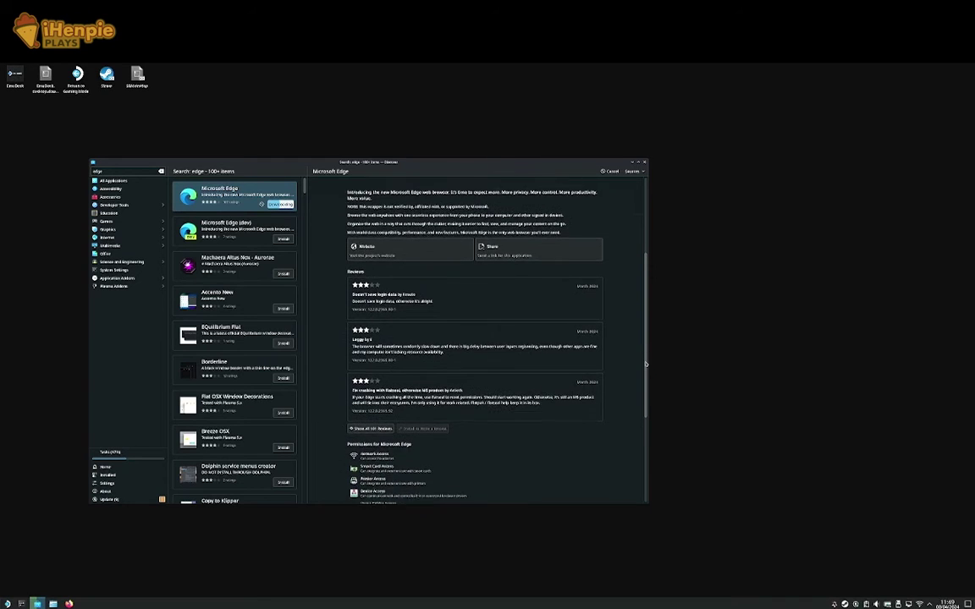
scroll(645, 364, "down", 5)
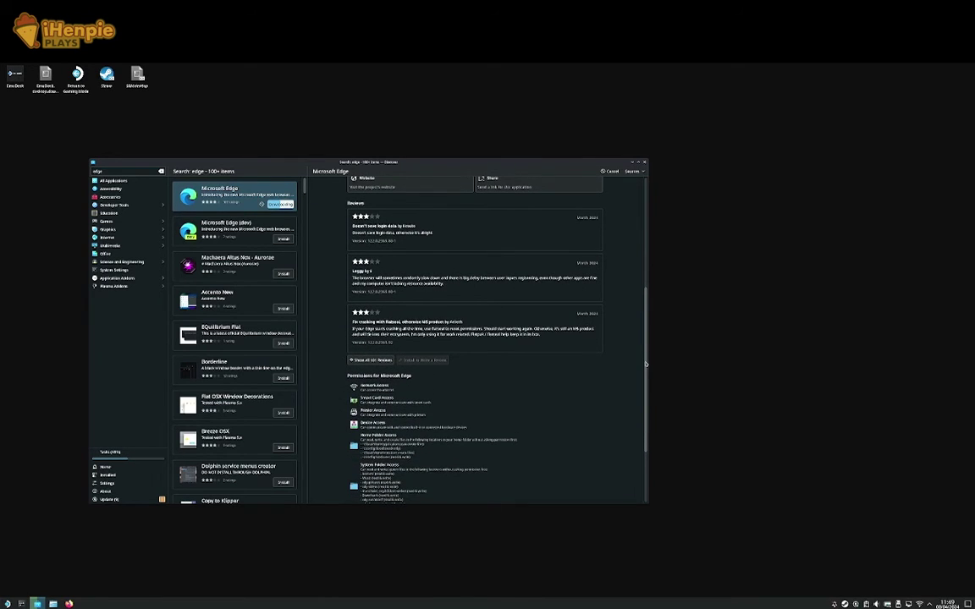
scroll(646, 363, "down", 2)
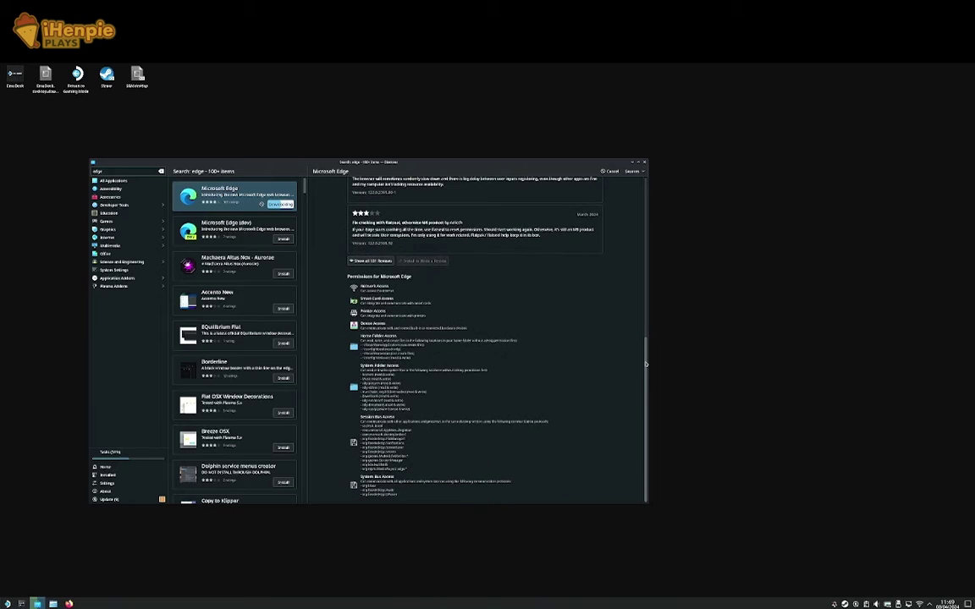
scroll(646, 364, "up", 20)
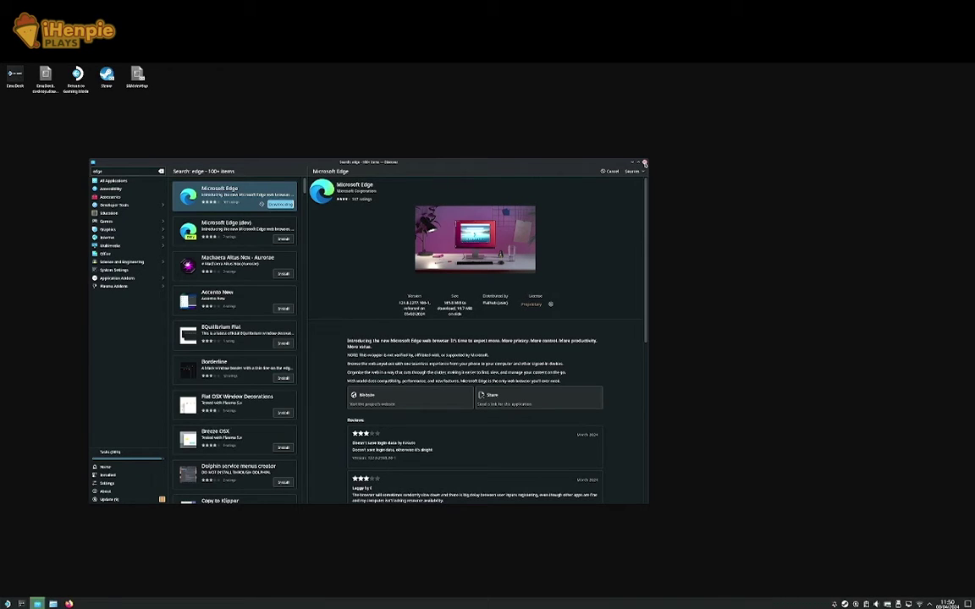
left_click(644, 163)
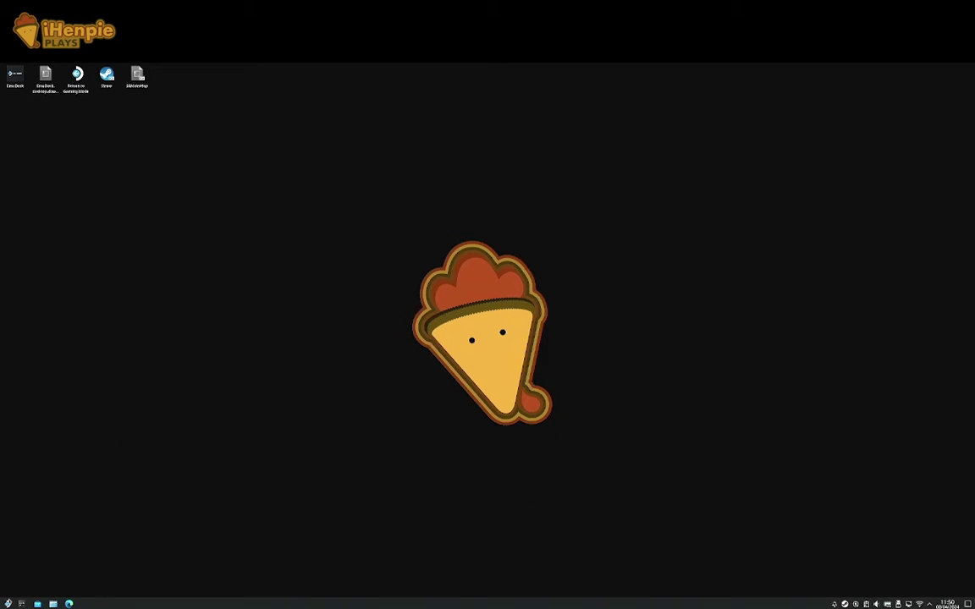
Add Microsoft Edge to Steam from the desktop's favourite applications
key("super")
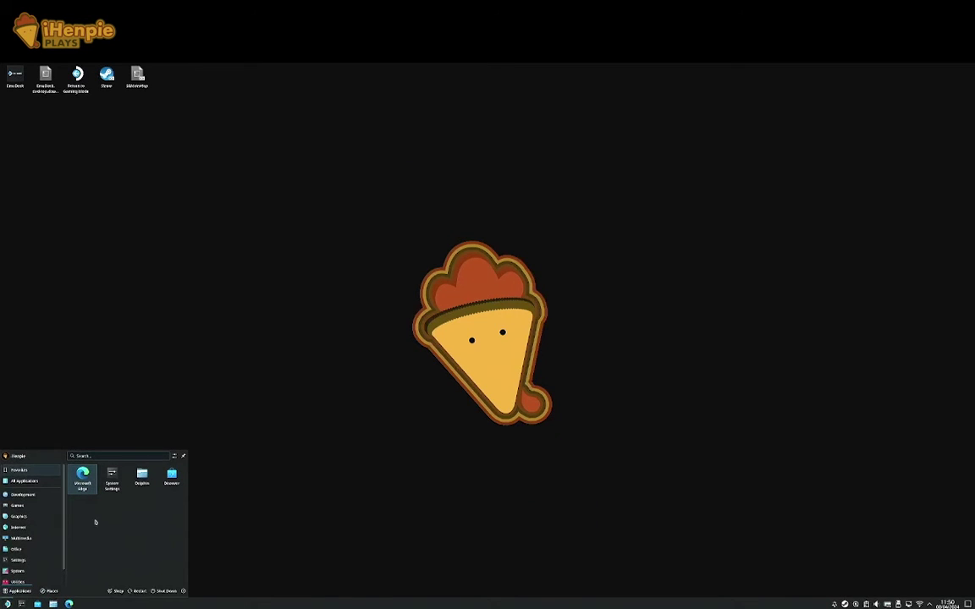
right_click(82, 479)
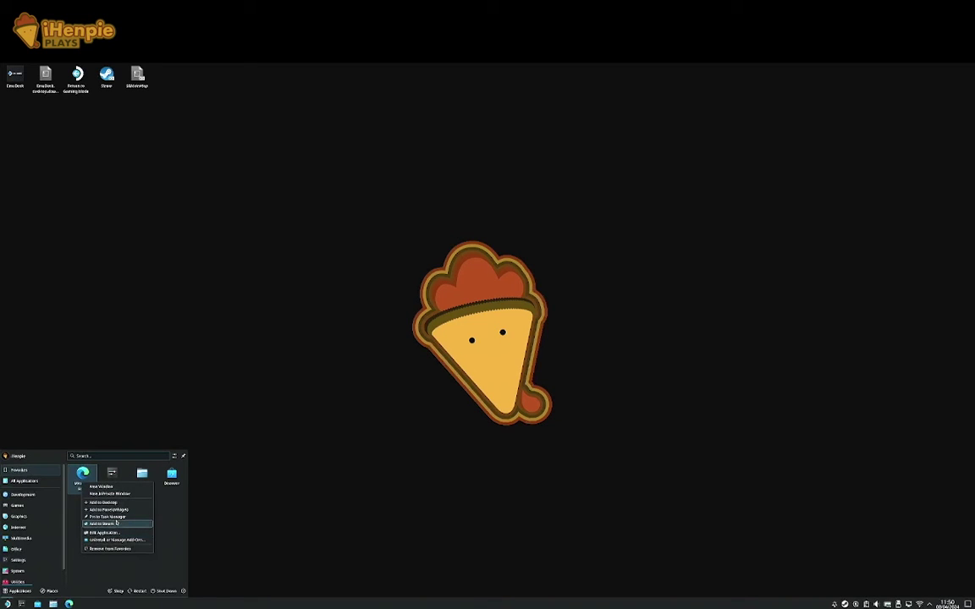
left_click(104, 532)
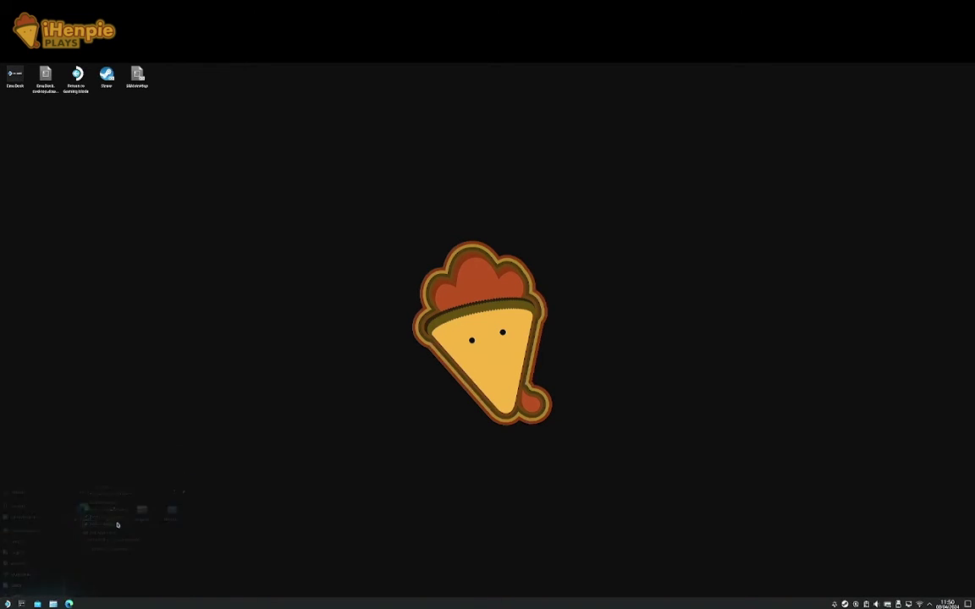
Find and open the Konsole terminal by searching the installed applications for "kon"
left_click(6, 603)
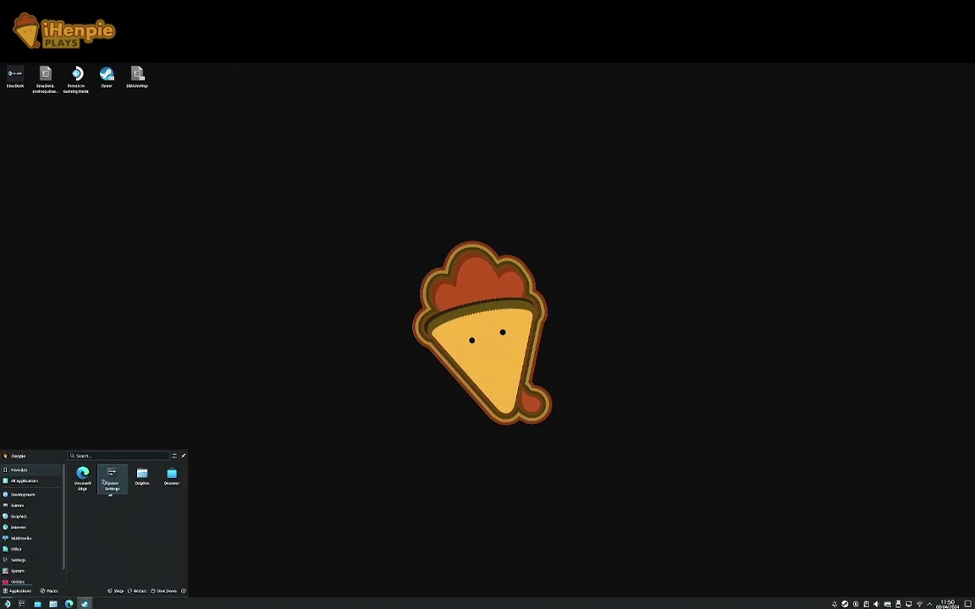
left_click(108, 455)
type("kon")
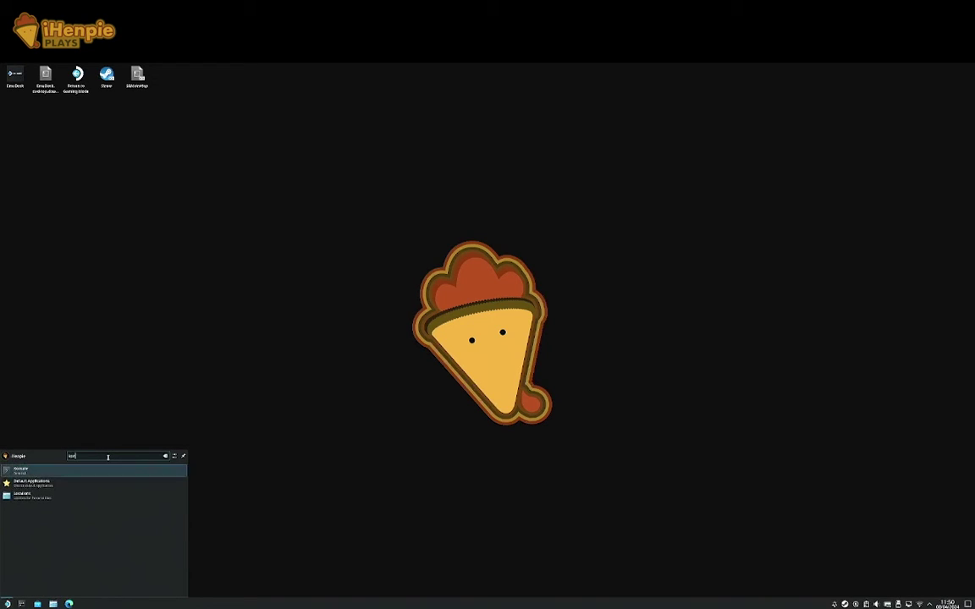
left_click(103, 472)
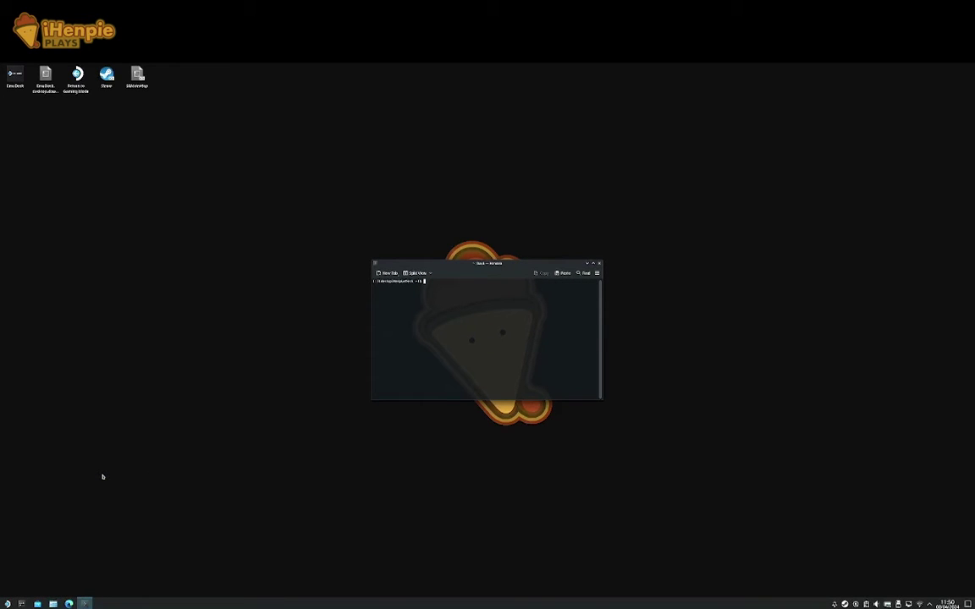
Run "flatpak --user override --filesystem=/run/udev:ro com.microsoft.Edge" in the terminal and close Konsole
type("flatpak --userr ove")
key("BackSpace")
type("rrid")
type("e --")
type("filesy")
type("stem")
type("=/")
type("/ru")
type("n")
type("/me")
type("i")
type("a")
type("/")
type("co")
type("m.micro")
type("sof")
type("t.")
type("Edge")
key("Return")
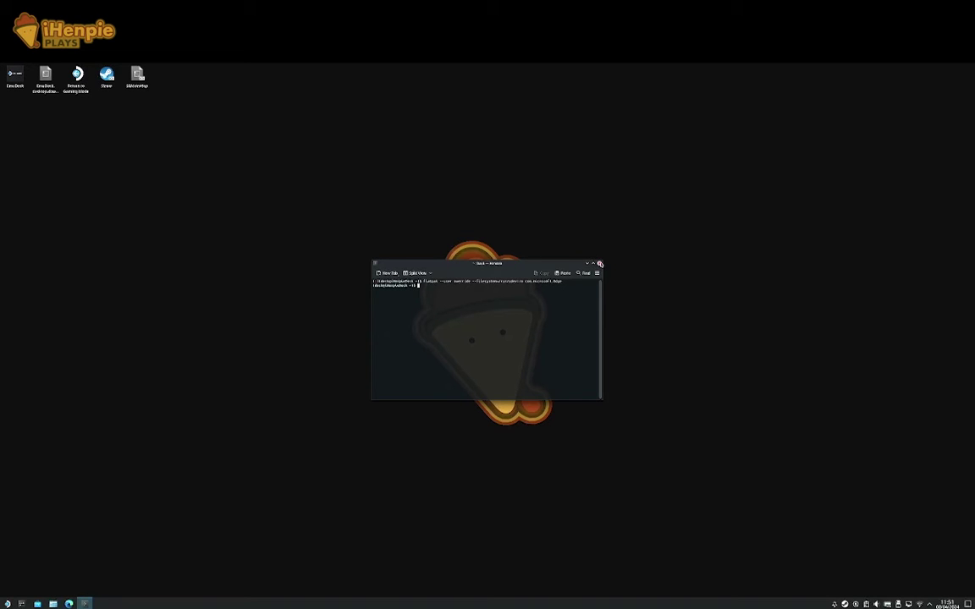
left_click(599, 263)
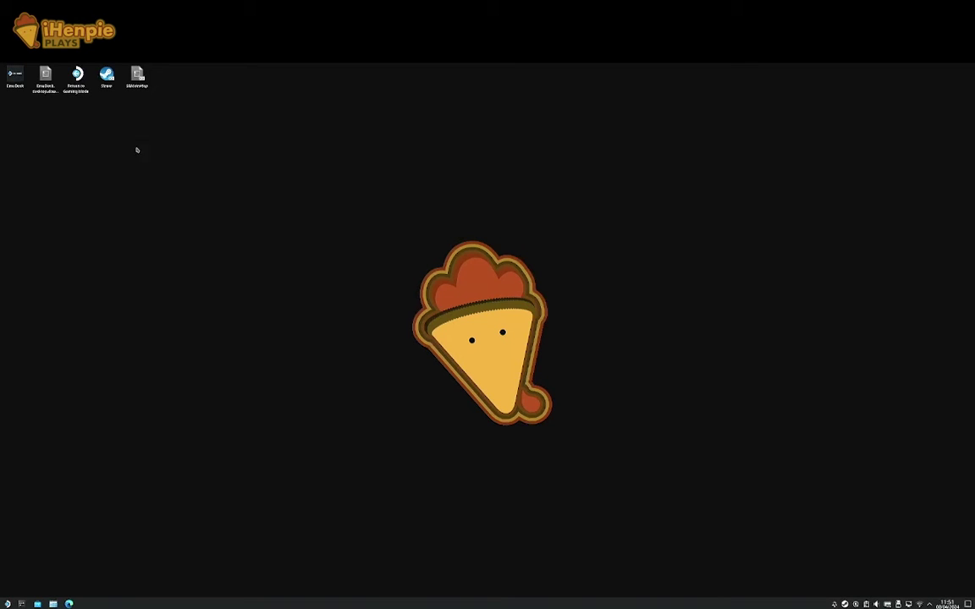
Launch Steam from the desktop and show the game library
left_click(106, 75)
double_click(107, 76)
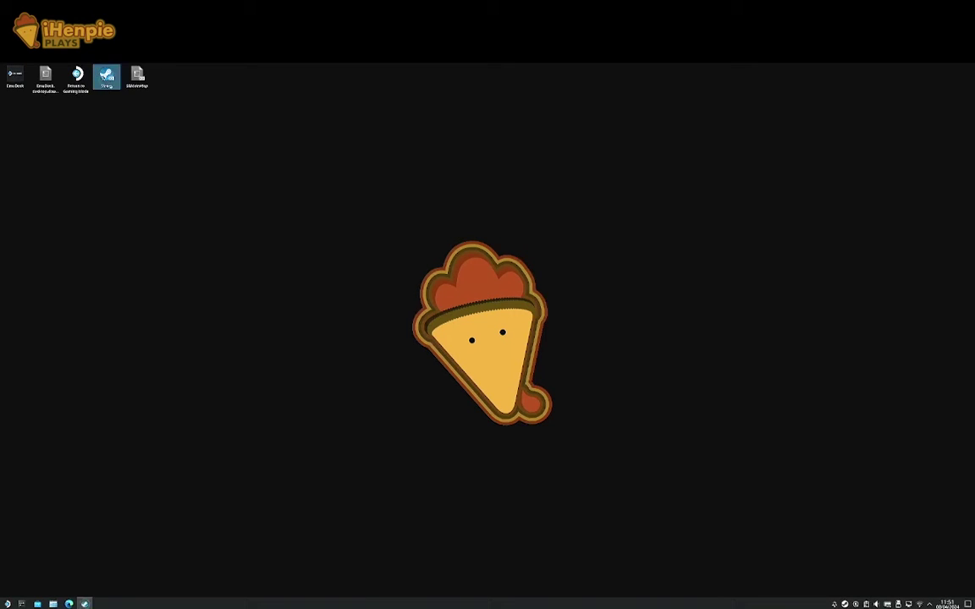
mouse_move(102, 77)
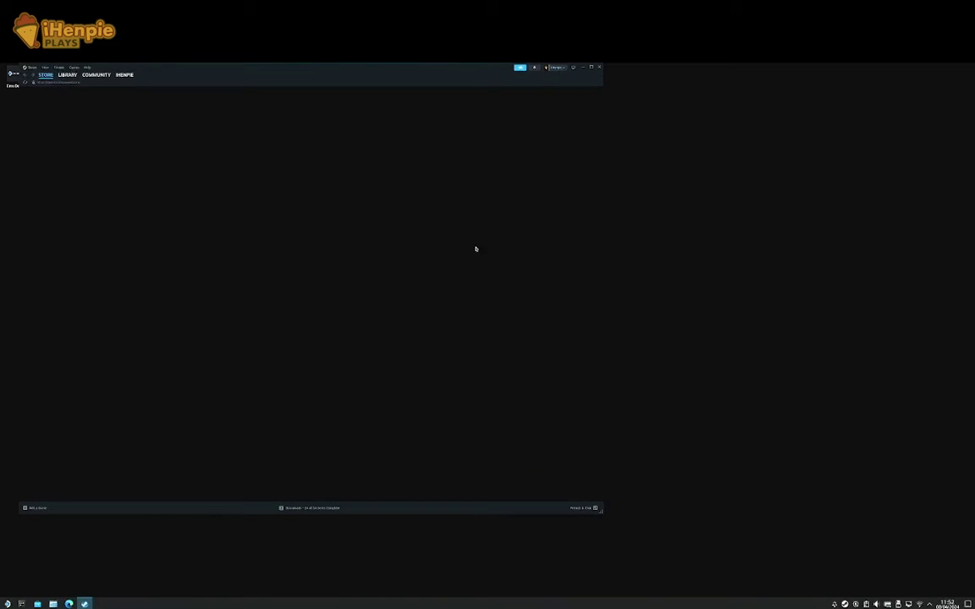
left_click(67, 76)
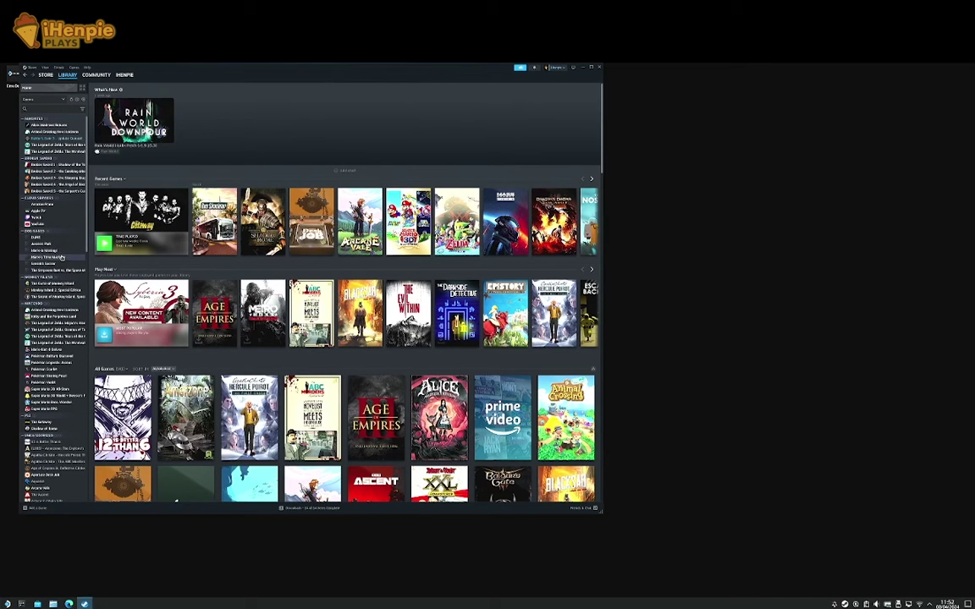
Find Microsoft Edge in the library's game list, open its shortcut properties and rename it to Gamepass
scroll(54, 345, "down", 3)
scroll(55, 348, "down", 4)
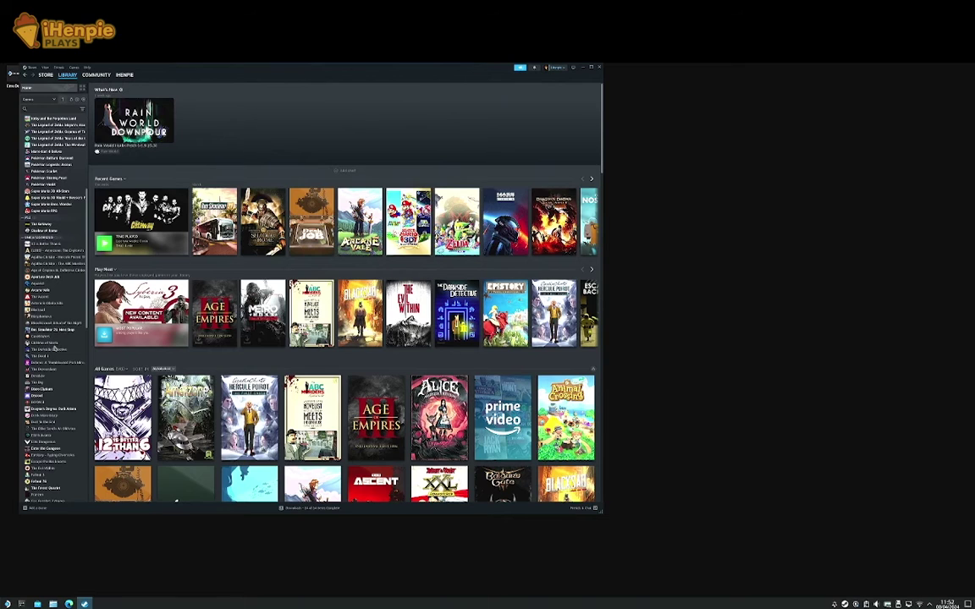
scroll(55, 348, "down", 5)
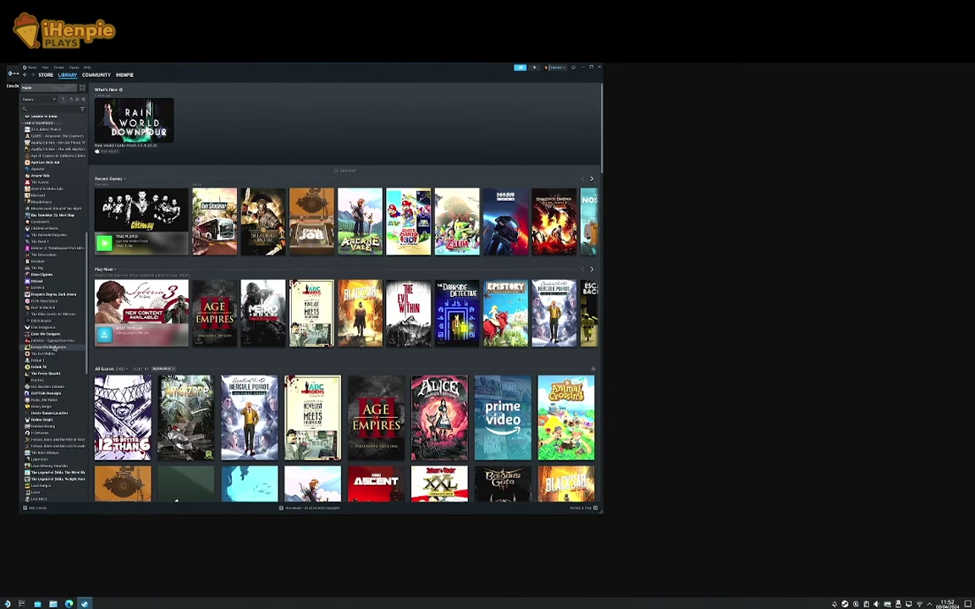
scroll(54, 346, "down", 4)
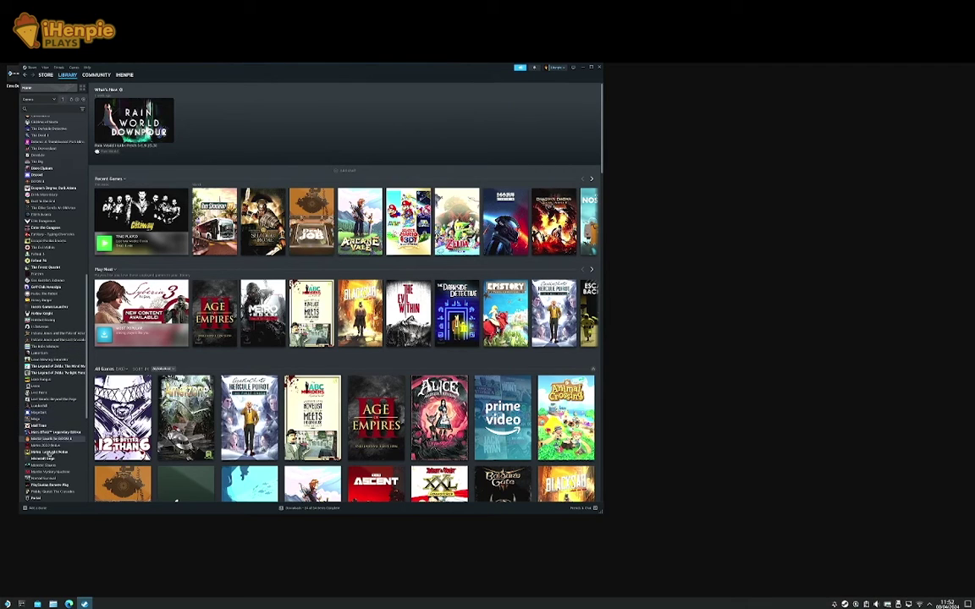
left_click(46, 459)
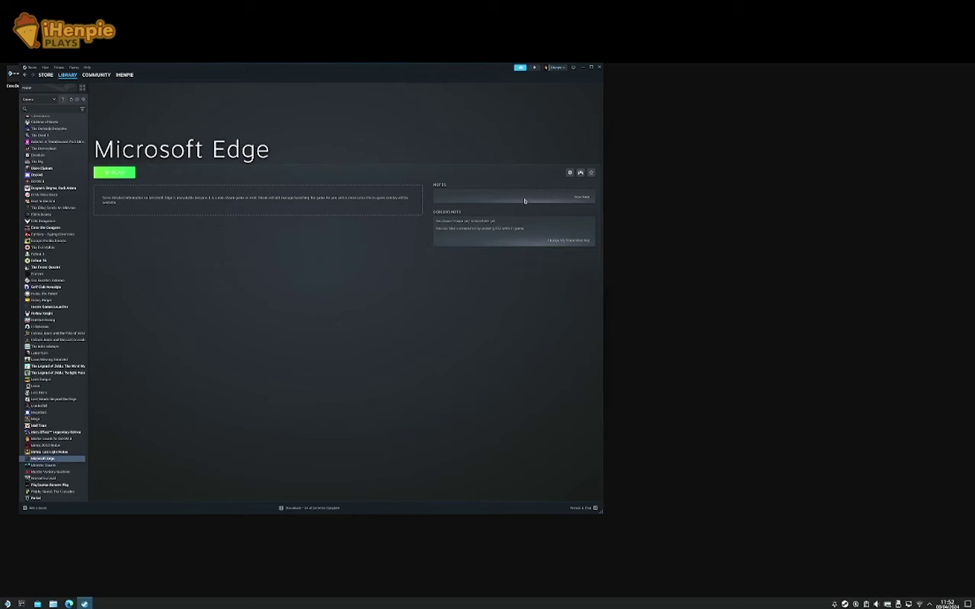
left_click(570, 173)
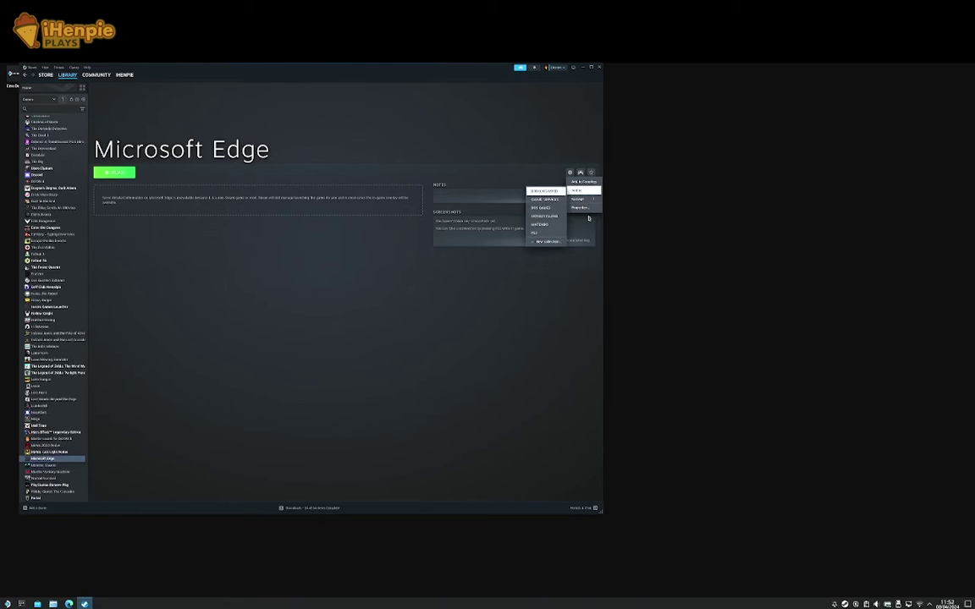
left_click(580, 207)
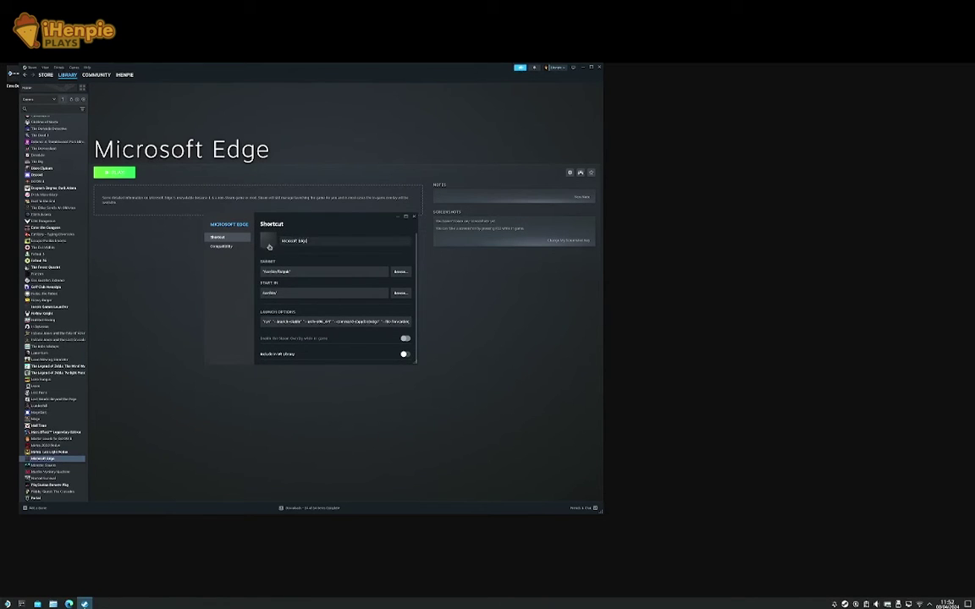
left_click(268, 240)
type("Gamepass")
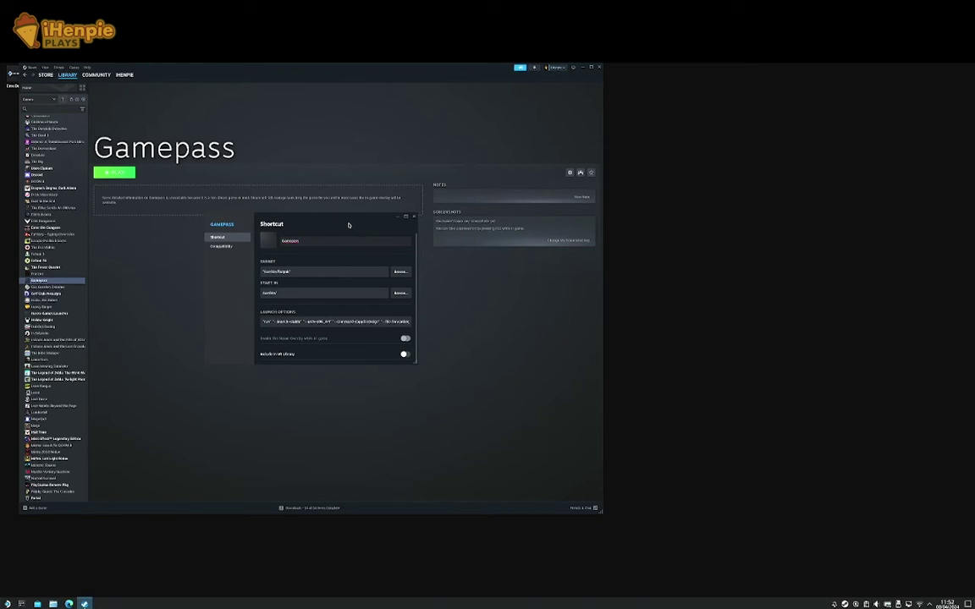
left_click(346, 322)
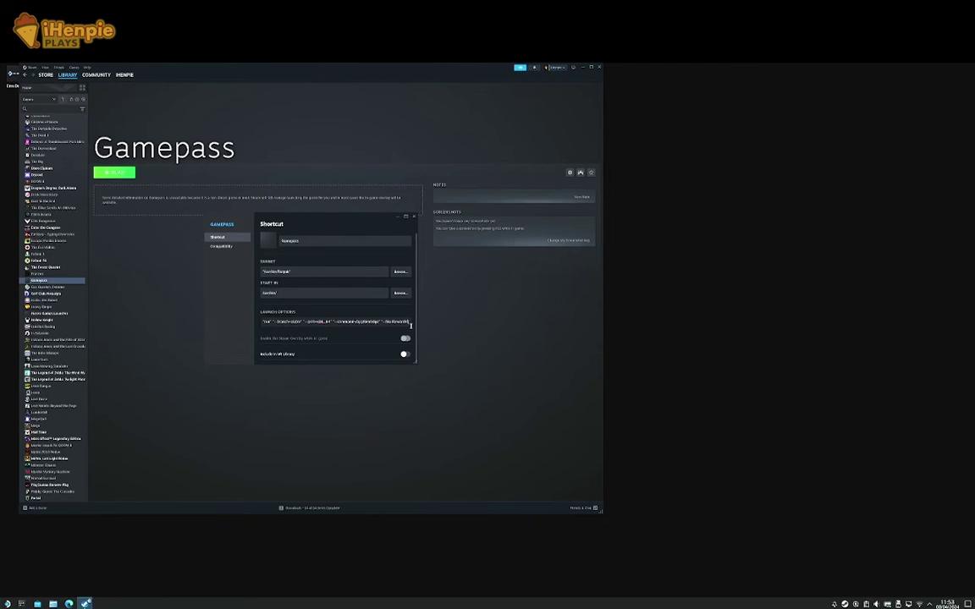
key("Right")
key("Right")
key("Right")
key("Right")
key("Right")
key("Right")
key("Right")
key("Right")
key("Right")
key("Right")
key("Right")
key("Right")
key("Right")
key("Right")
key("Right")
key("Right")
key("Right")
key("Right")
key("Right")
key("Right")
key("Right")
key("Right")
key("Right")
key("Right")
key("Right")
key("Right")
key("Right")
key("Right")
key("Right")
key("Right")
key("Right")
key("Right")
key("Right")
key("Right")
key("Right")
key("Right")
key("Right")
key("Right")
key("Right")
key("Right")
key("Right")
key("Right")
key("Right")
key("Right")
key("Right")
key("Right")
key("Right")
key("Right")
key("Right")
key("Right")
key("Right")
key("Right")
type("--fo")
key("Right")
key("Right")
key("Right")
key("Right")
key("Right")
key("Right")
type("-scale")
key("Right")
key("Right")
key("Right")
key("Right")
key("Right")
key("Right")
key("Right")
key("Right")
key("Right")
key("Right")
key("Right")
key("Right")
type("5 --devic-scale-factor=1.25 --kioosk \"h")
key("BackSpace")
key("BackSpace")
type("\"httpss://www.xbox.com/play/")
left_click(413, 216)
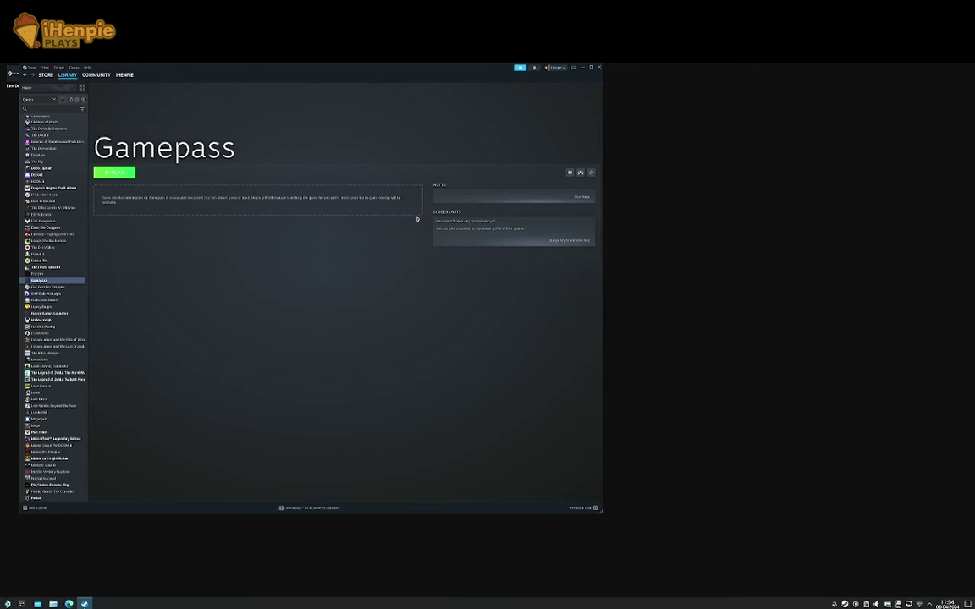
Close the Steam window and return to Gaming Mode from the desktop
left_click(598, 66)
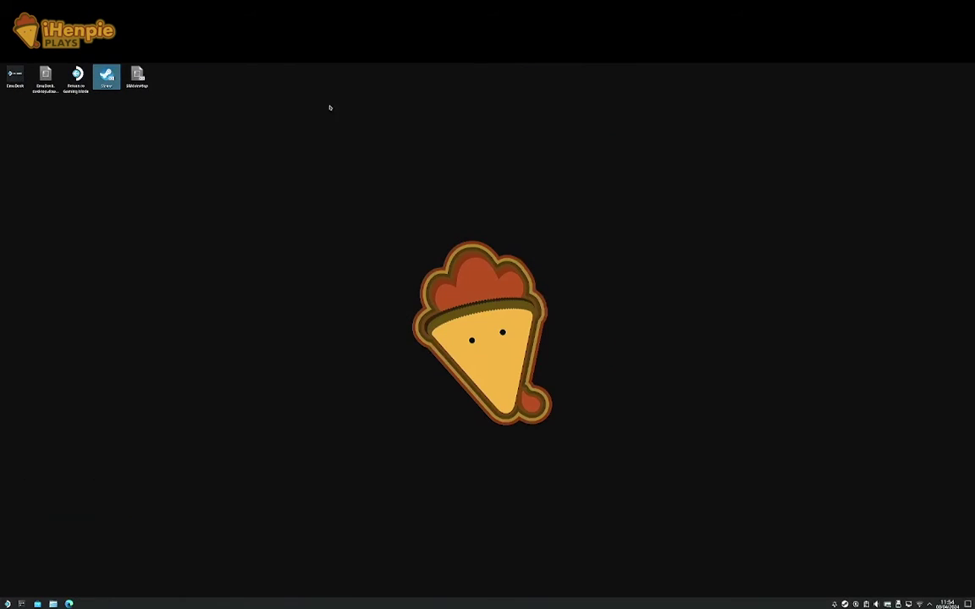
double_click(76, 80)
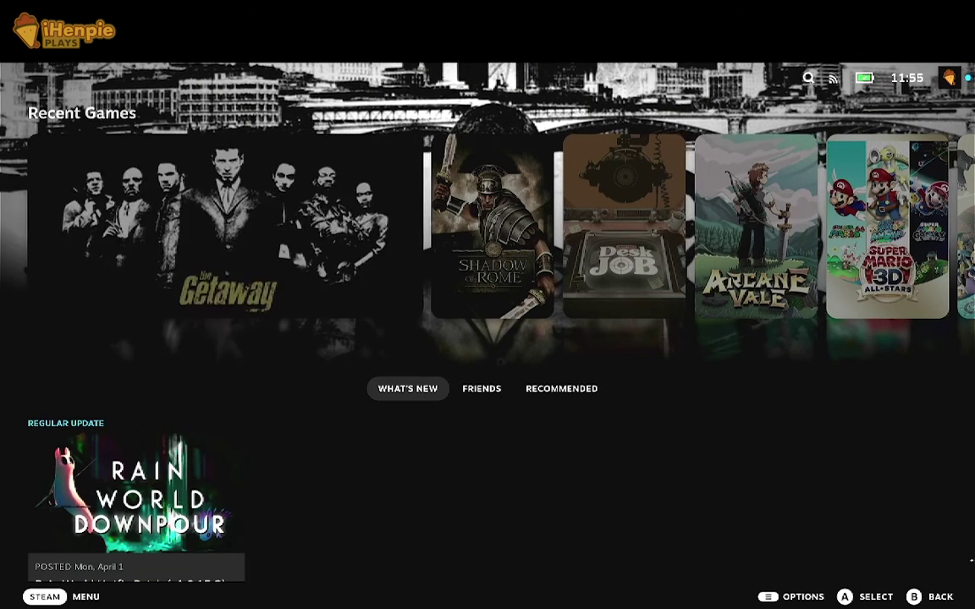
key("Left")
key("Right")
key("Right")
key("Right")
key("Right")
key("Left")
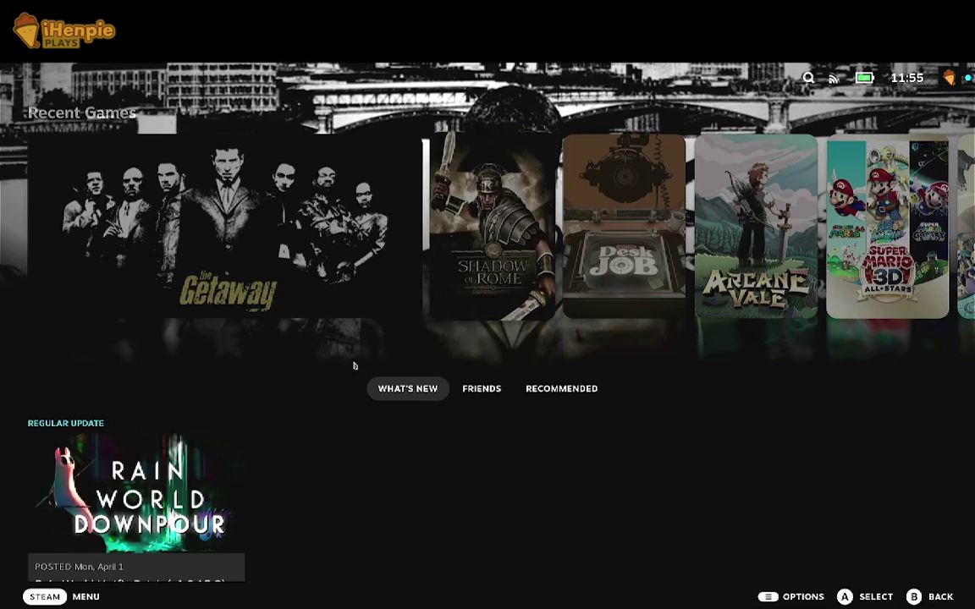
Find Gamepass among the library's non-Steam games and open its controller settings
left_click(47, 598)
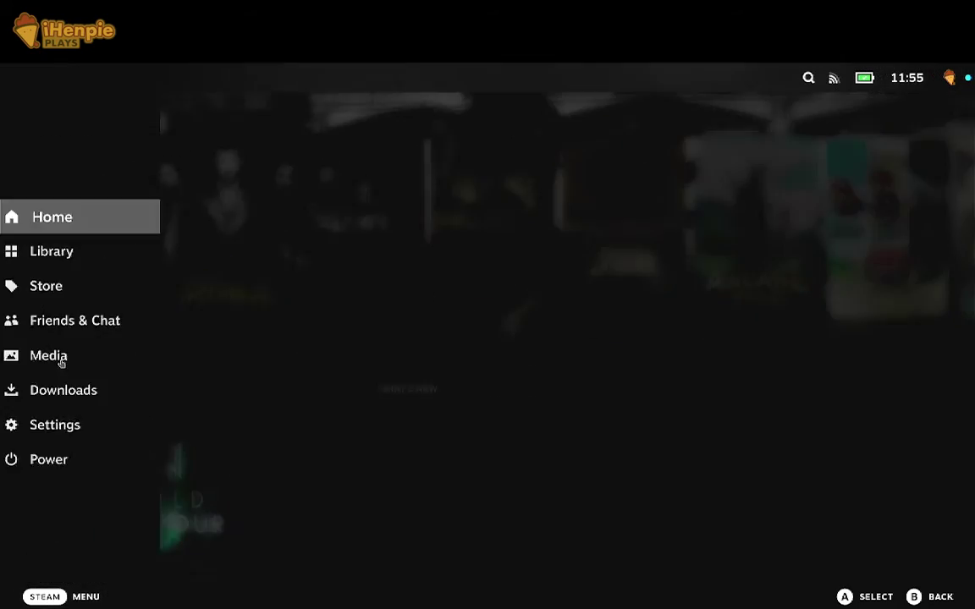
left_click(75, 254)
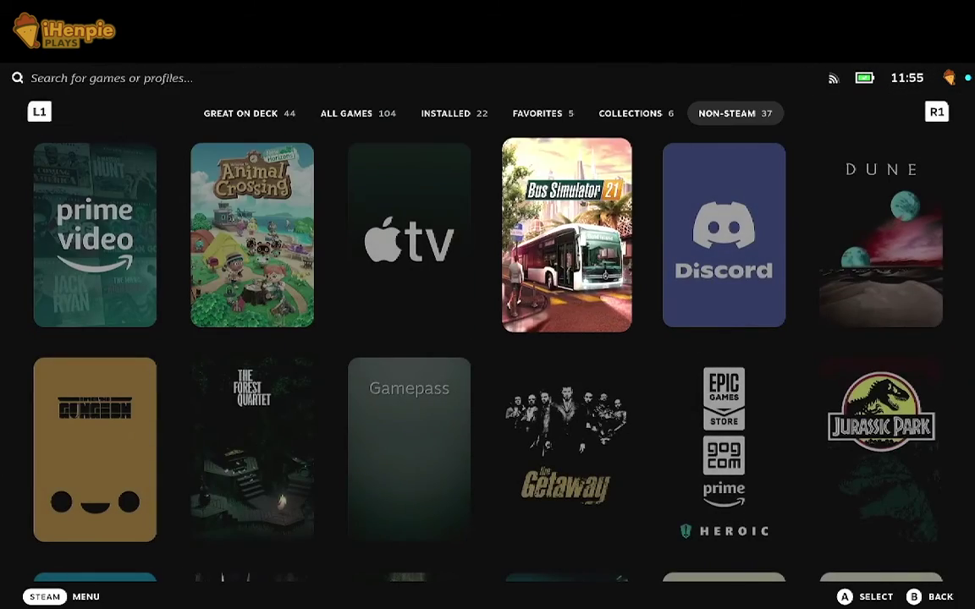
scroll(583, 208, "down", 2)
scroll(583, 208, "down", 2)
scroll(584, 208, "up", 4)
scroll(425, 263, "down", 2)
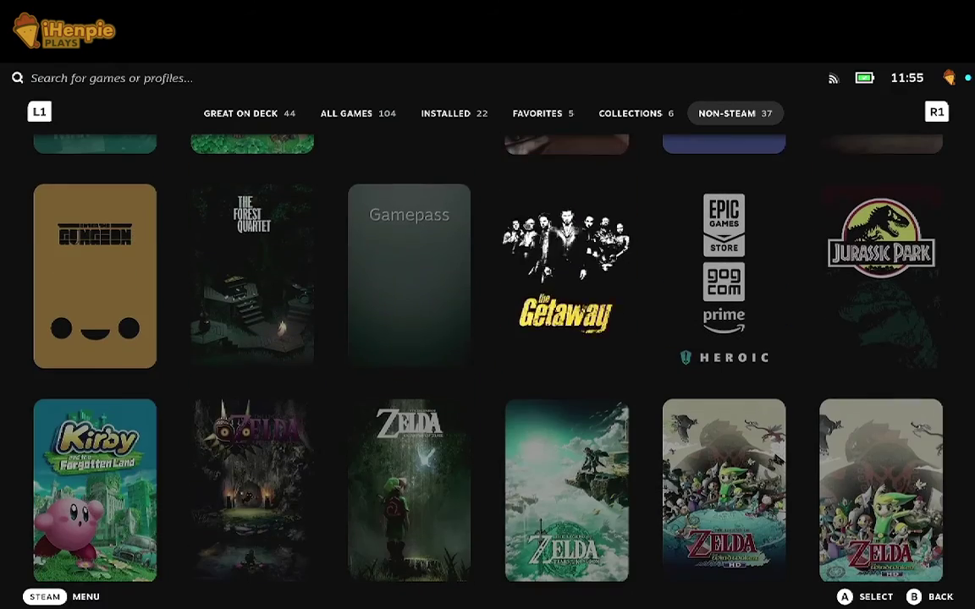
left_click(424, 263)
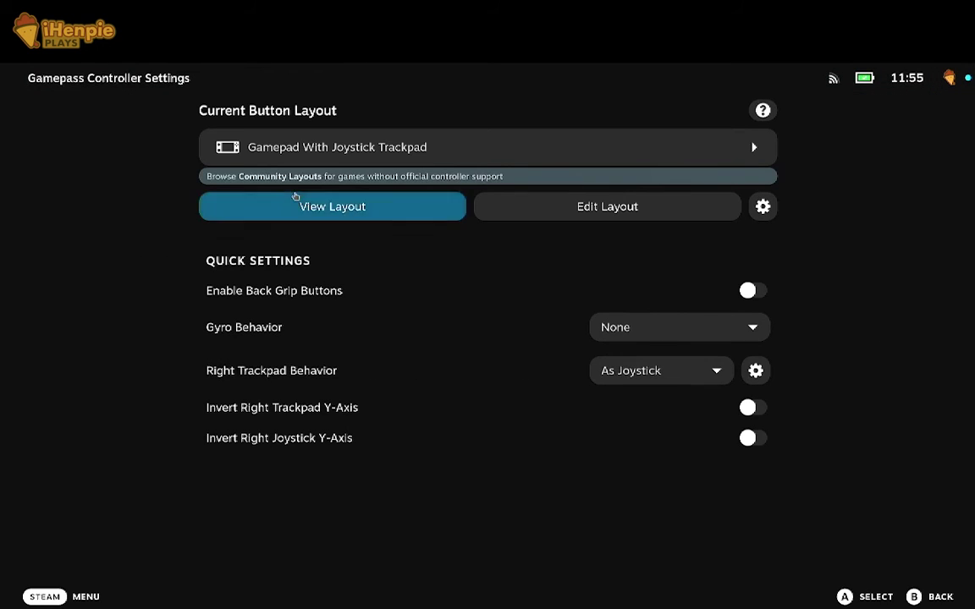
Apply the Gamepad with Mouse Trackpad template as the Gamepass controller layout and return to the game page
left_click(296, 145)
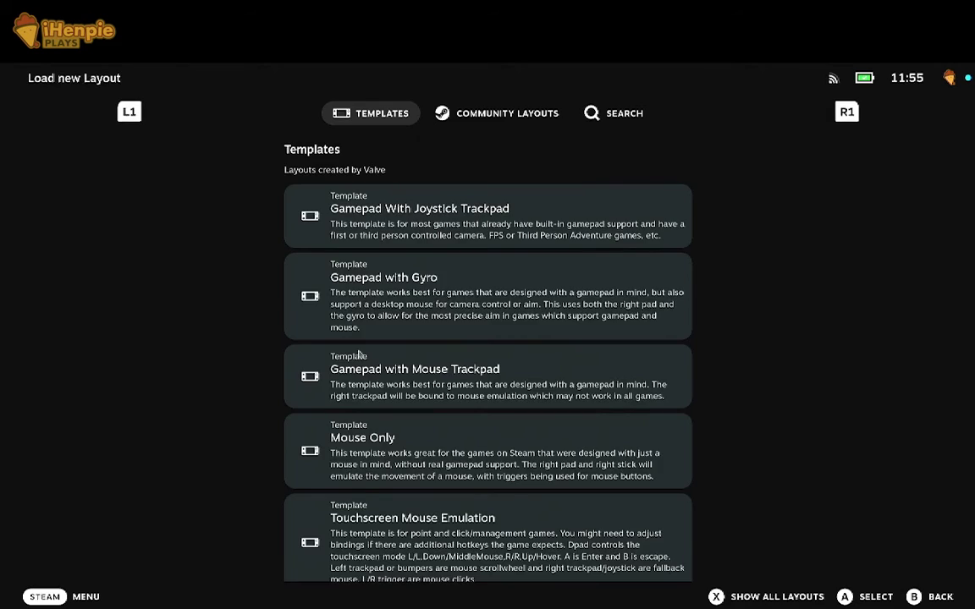
scroll(358, 354, "down", 10)
scroll(395, 397, "up", 10)
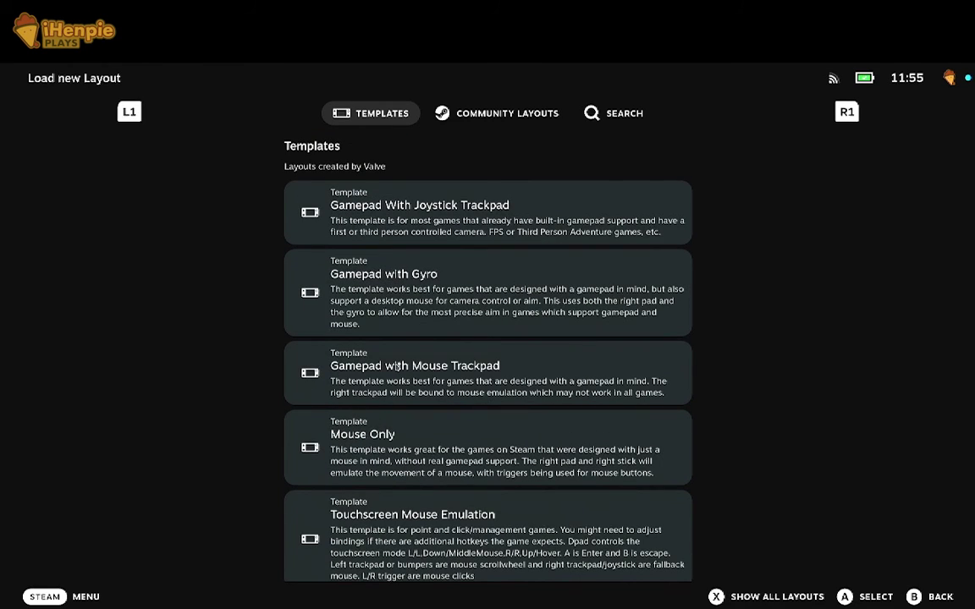
left_click(397, 366)
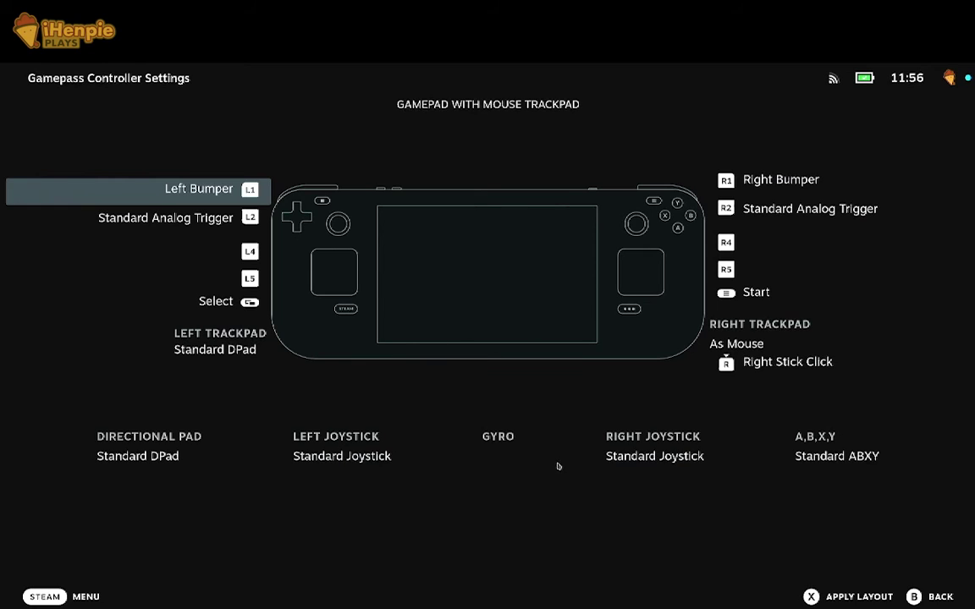
left_click(834, 599)
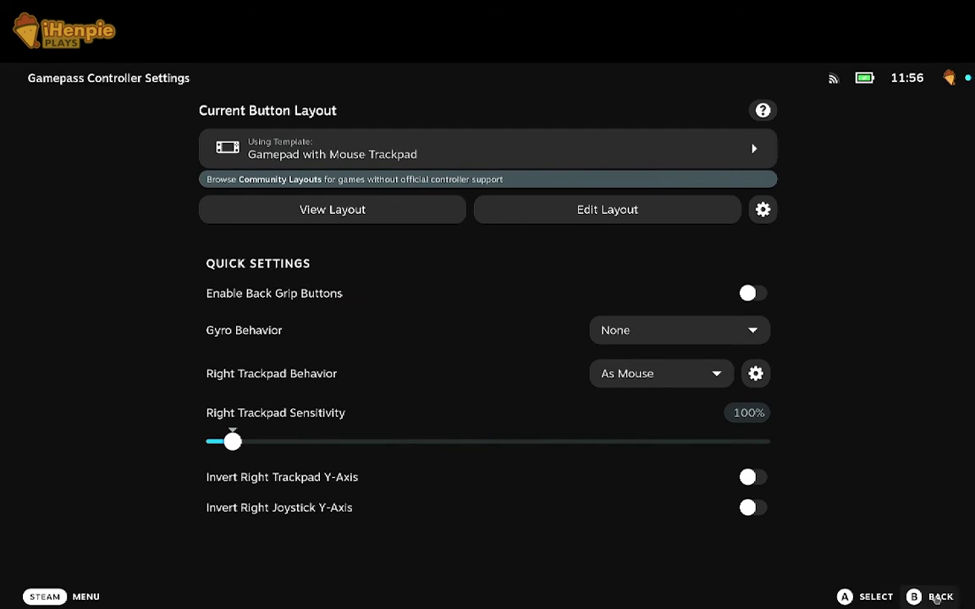
key("Escape")
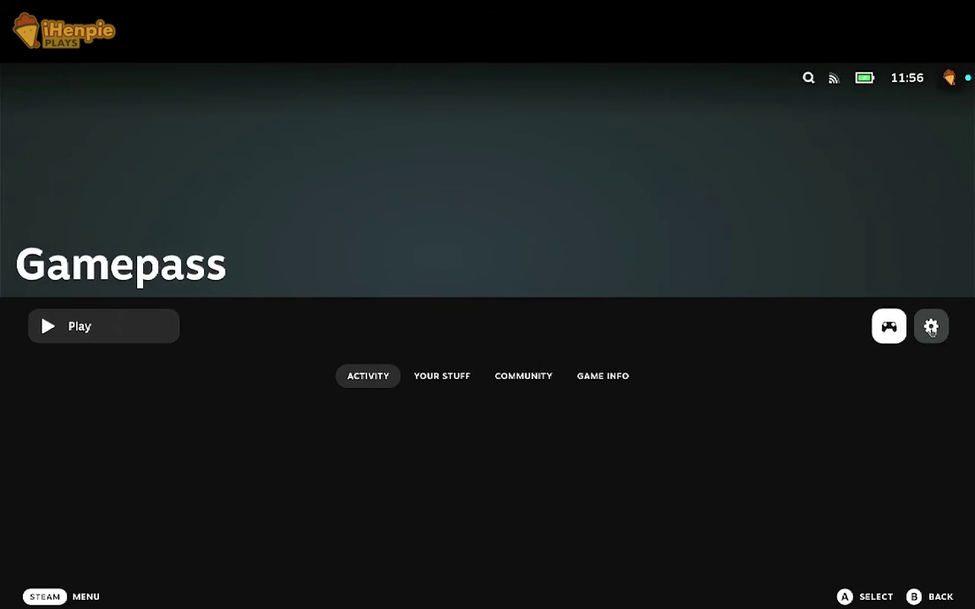
Open the artwork selection for Gamepass from its game options
left_click(931, 328)
left_click(906, 328)
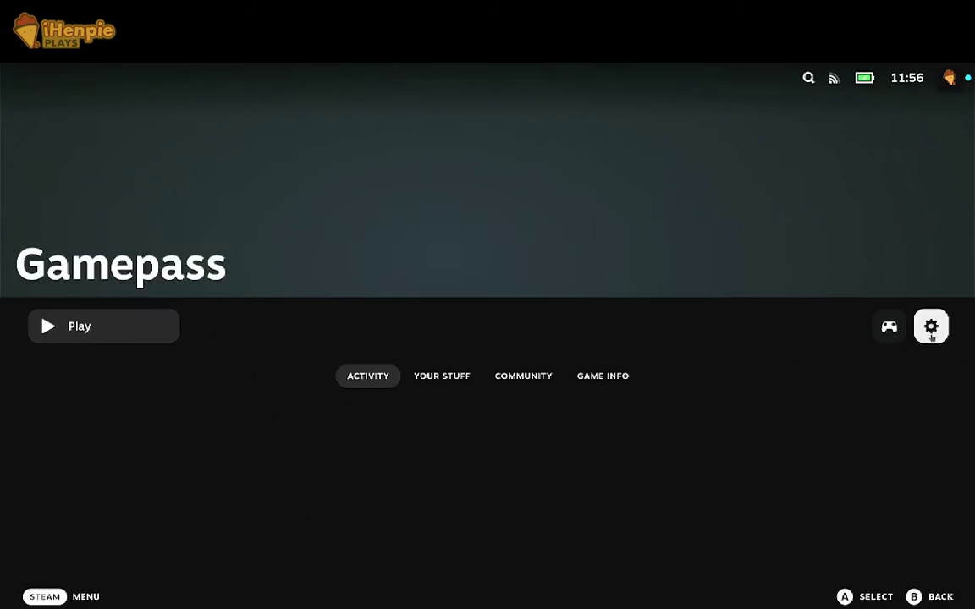
left_click(931, 326)
left_click(480, 394)
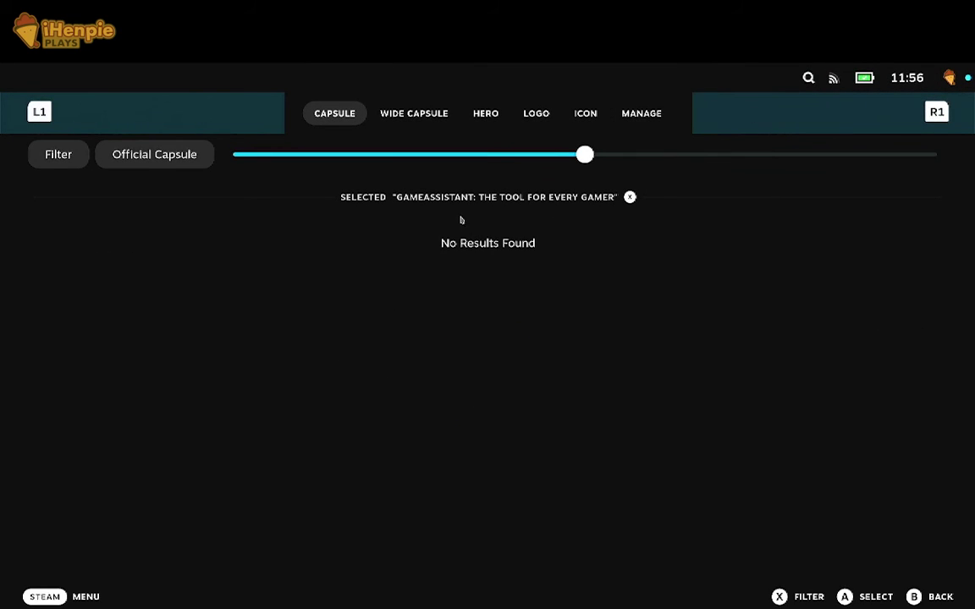
Search for "Gamepass" in the capsule filter and set the artwork's game to Xbox Game Pass (2017)
left_click(594, 200)
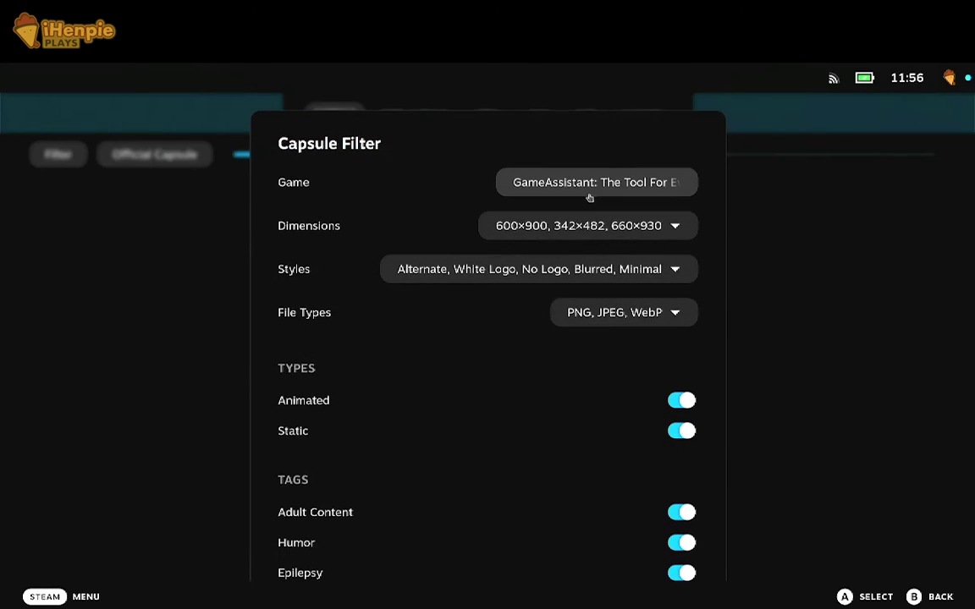
left_click(568, 180)
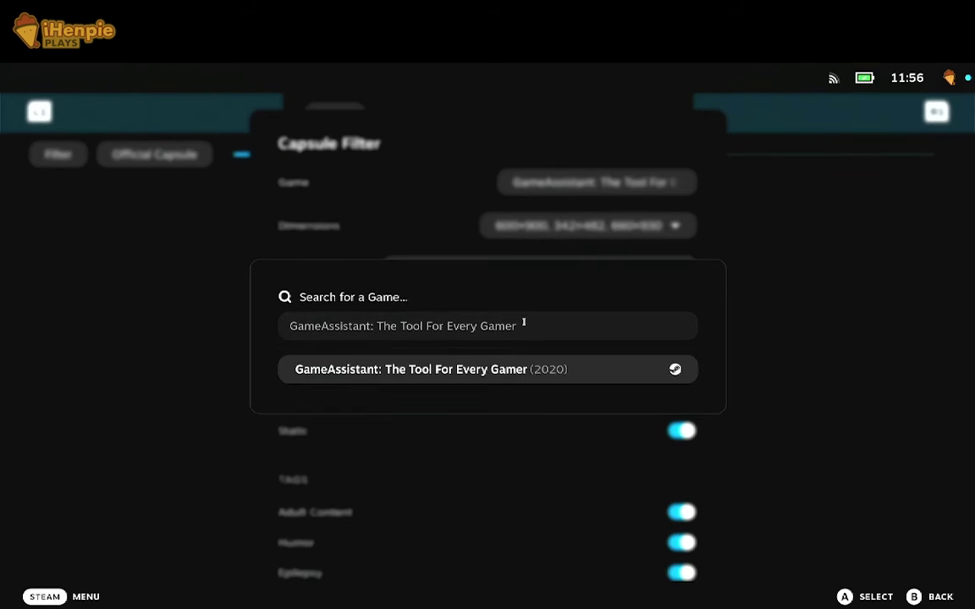
left_click(522, 320)
key("BackSpace")
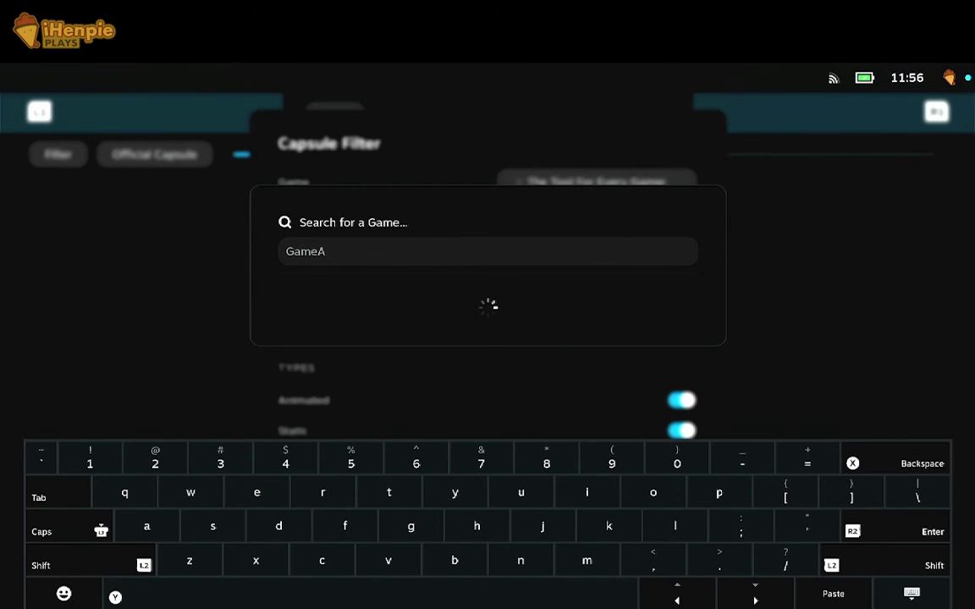
type("pass")
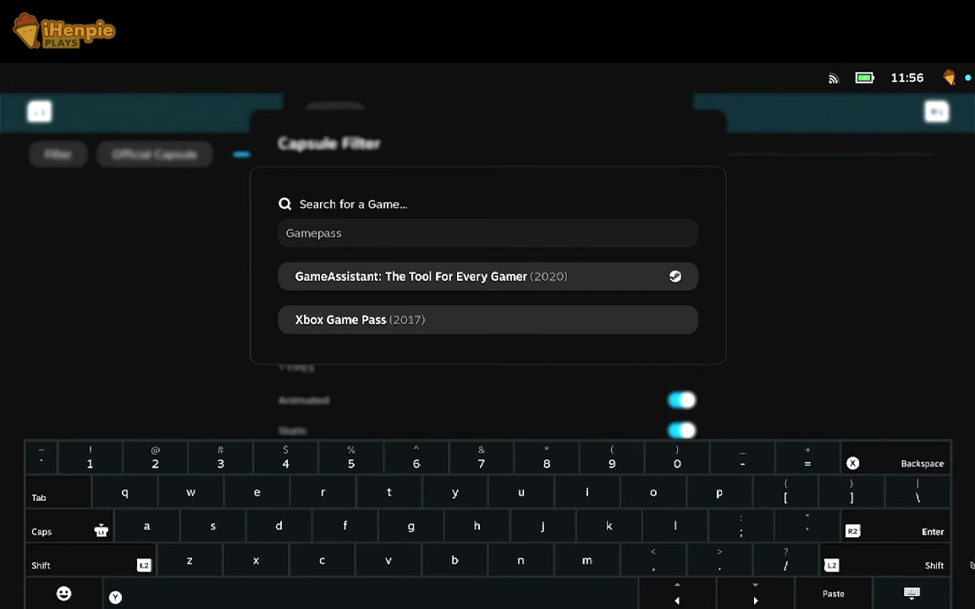
left_click(487, 320)
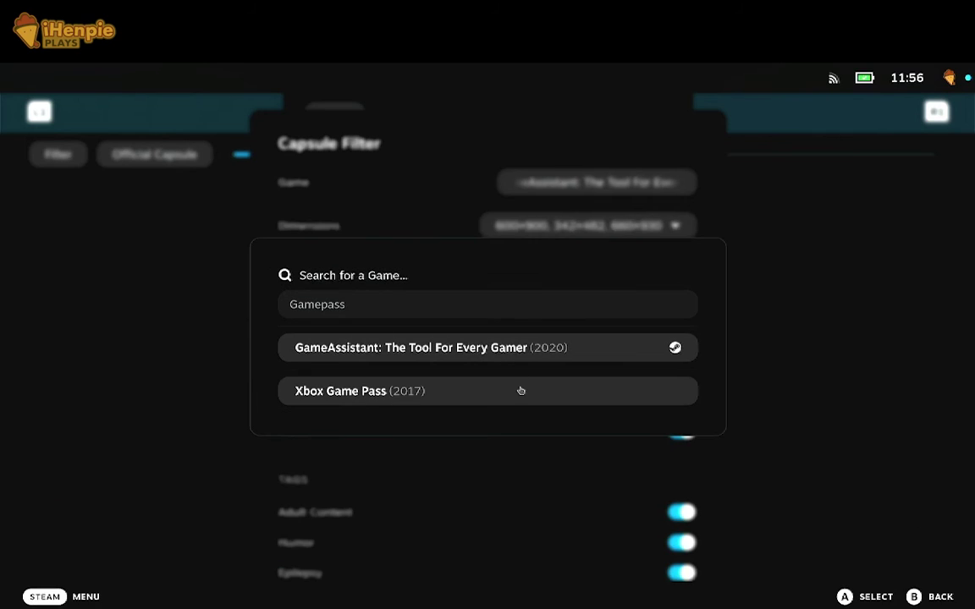
left_click(383, 391)
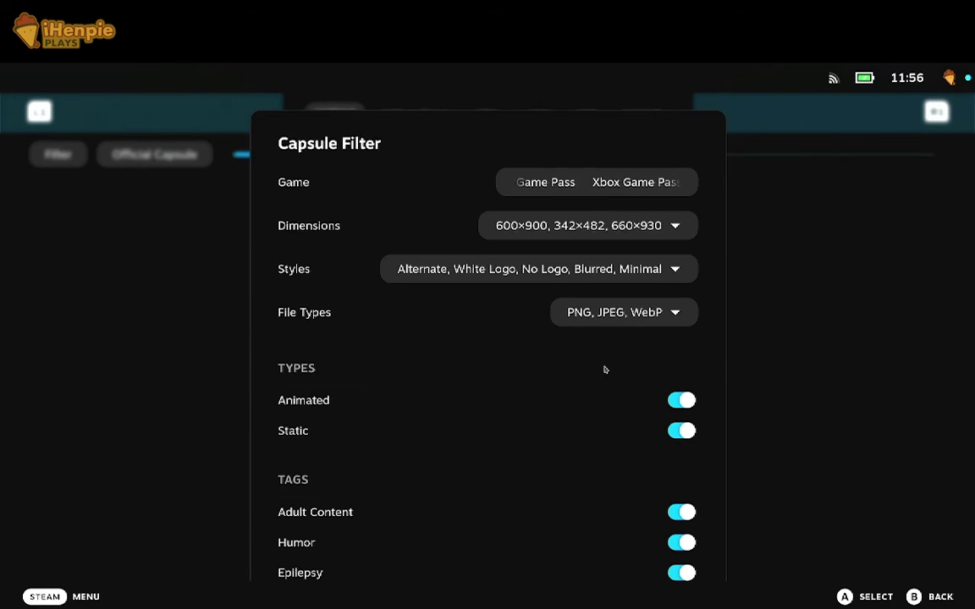
scroll(749, 470, "down", 2)
left_click(762, 407)
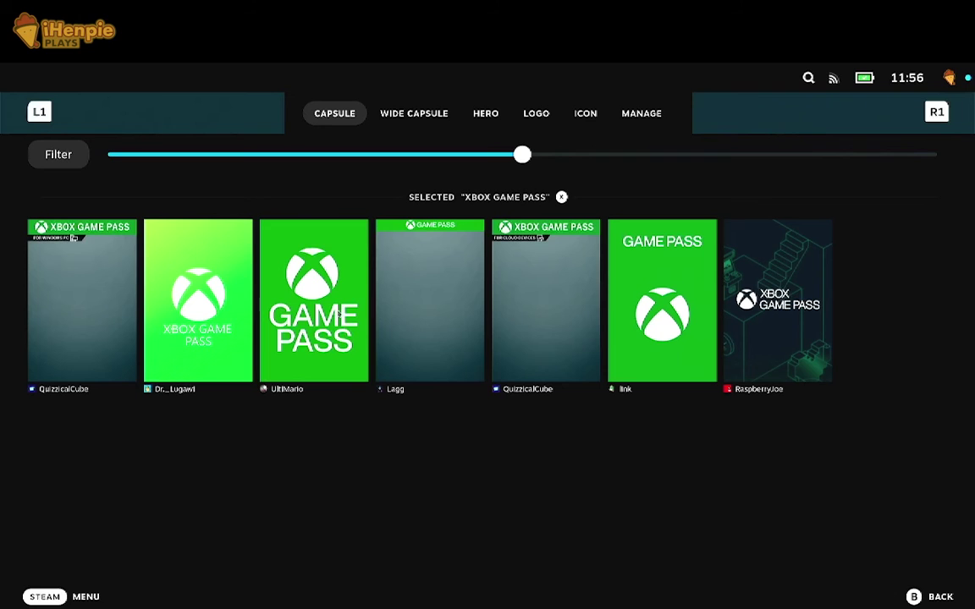
Apply the green capsule with large white GAME PASS lettering and the matching green wide capsule
left_click(342, 293)
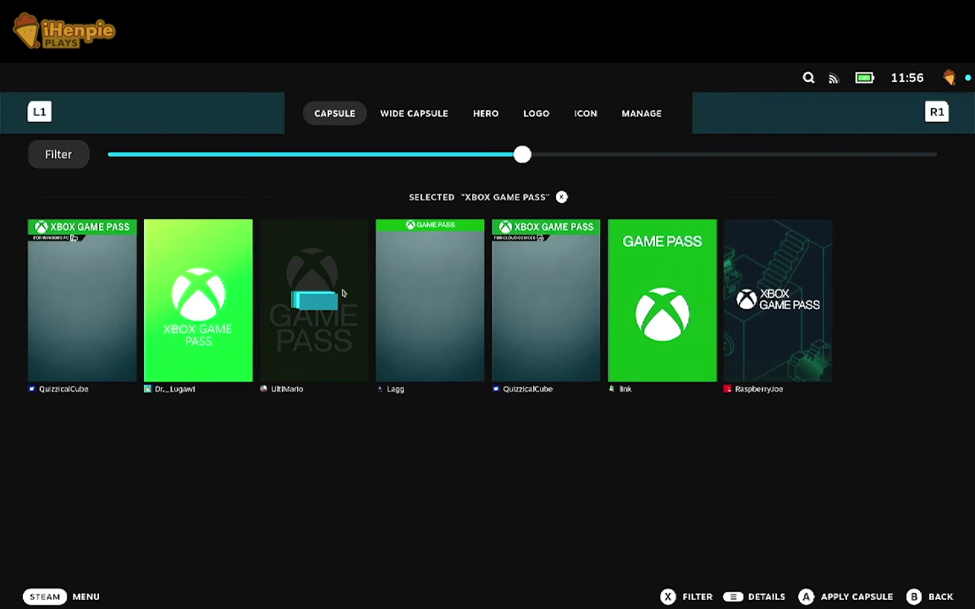
left_click(407, 114)
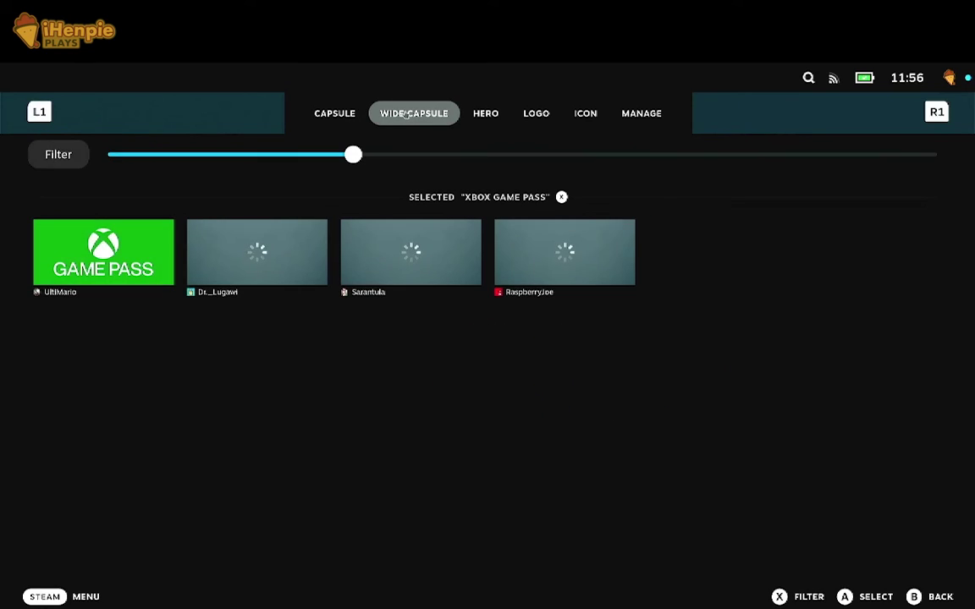
left_click(123, 266)
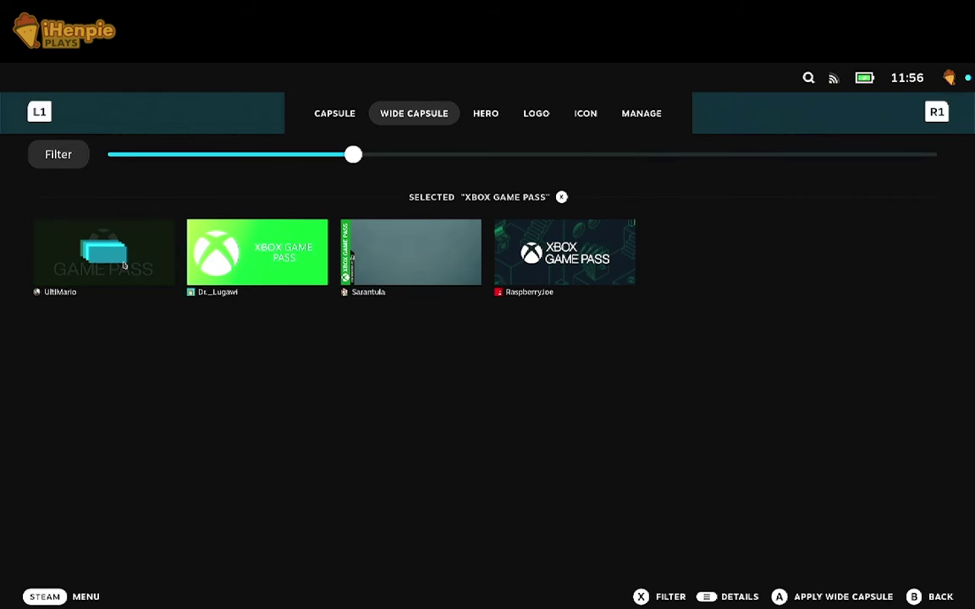
Apply the plain green hero, the white Game Pass logo and the green Xbox icon to Gamepass
left_click(497, 114)
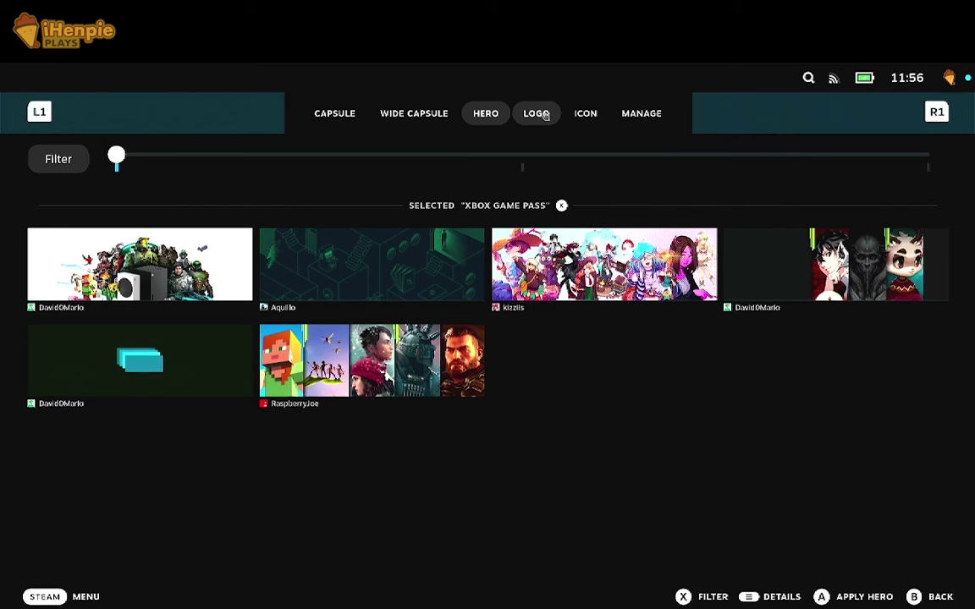
key("Return")
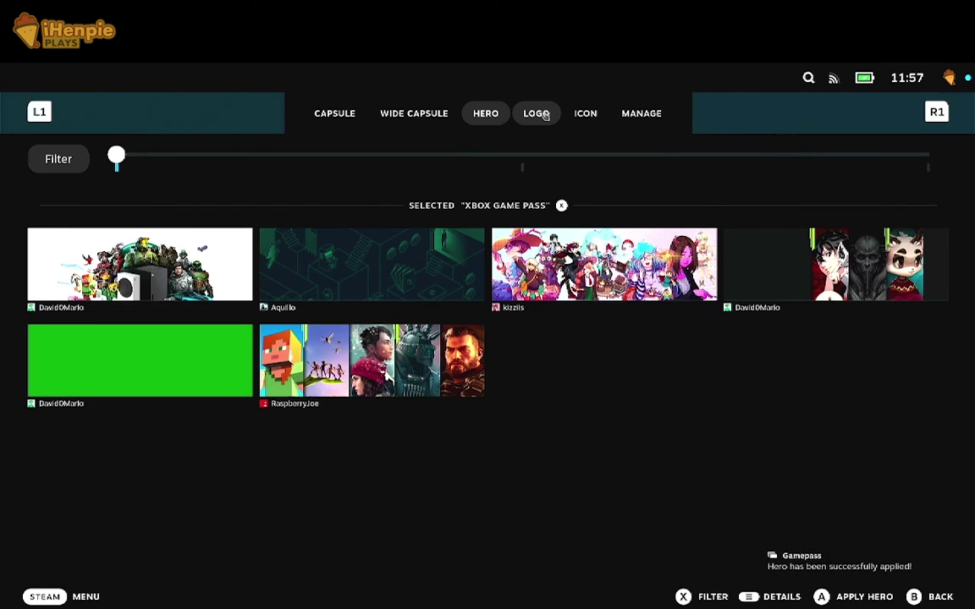
left_click(536, 114)
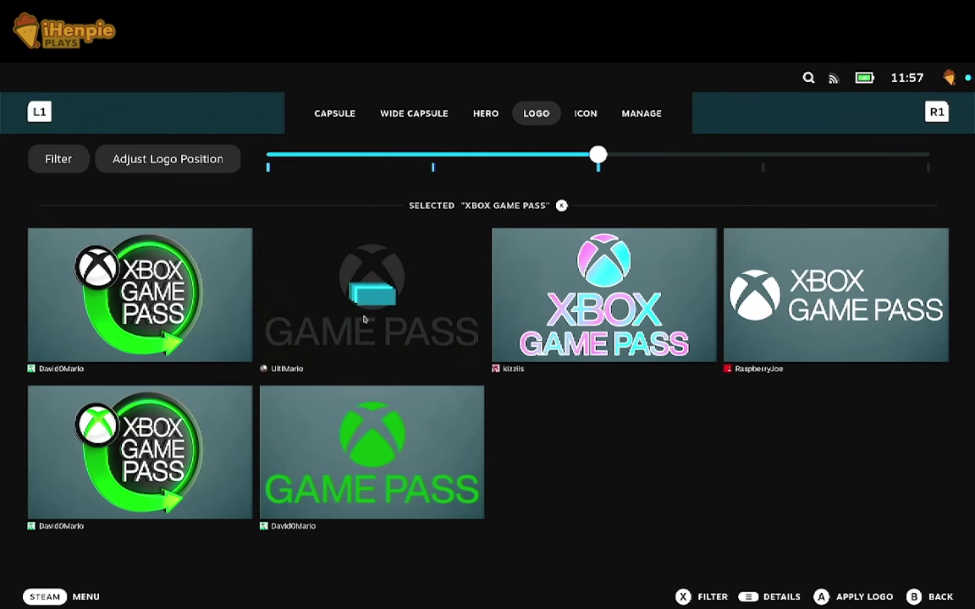
left_click(587, 114)
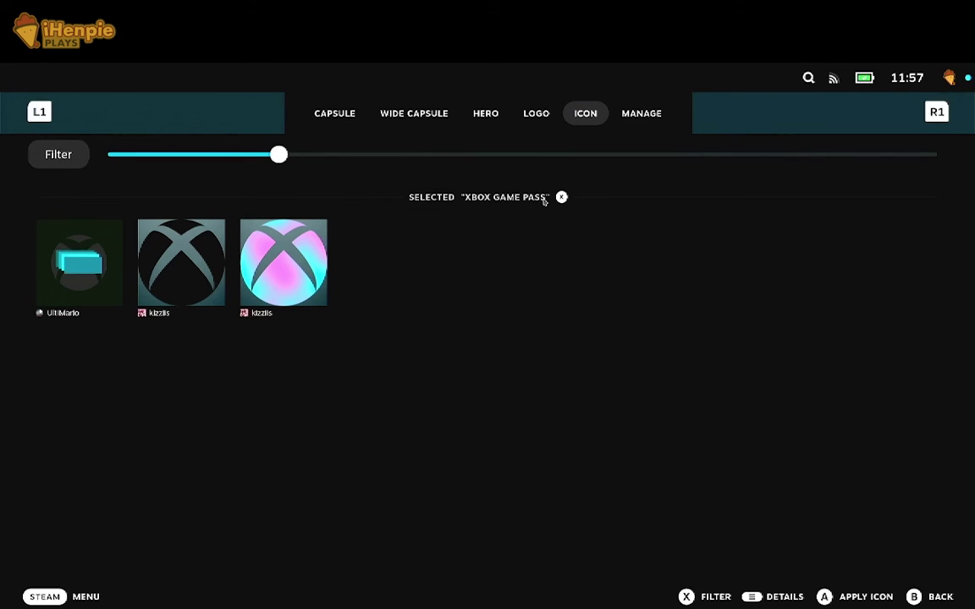
left_click(620, 363)
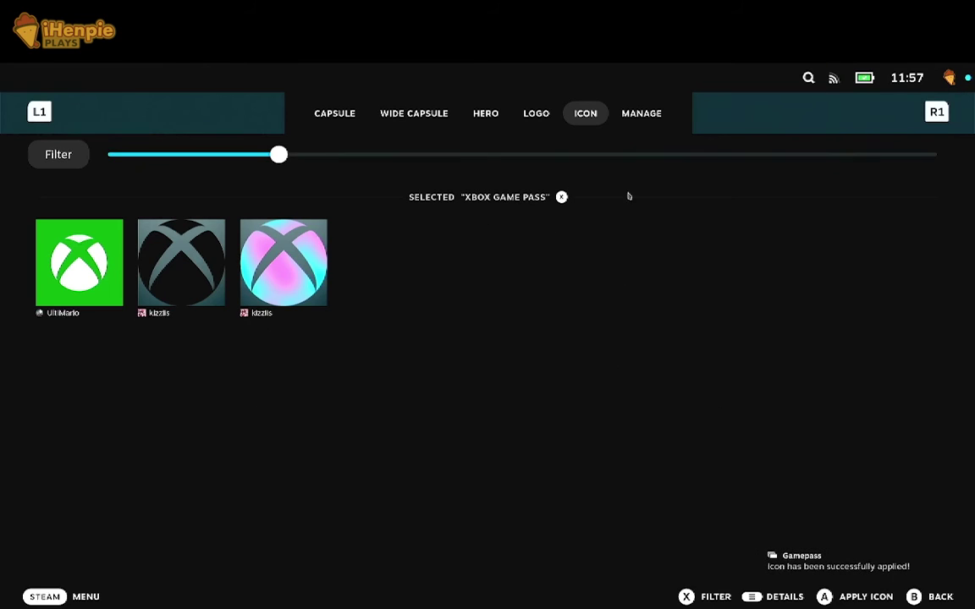
Review the current capsule, wide capsule, icon and hero artwork, and go back to the Gamepass page
left_click(622, 108)
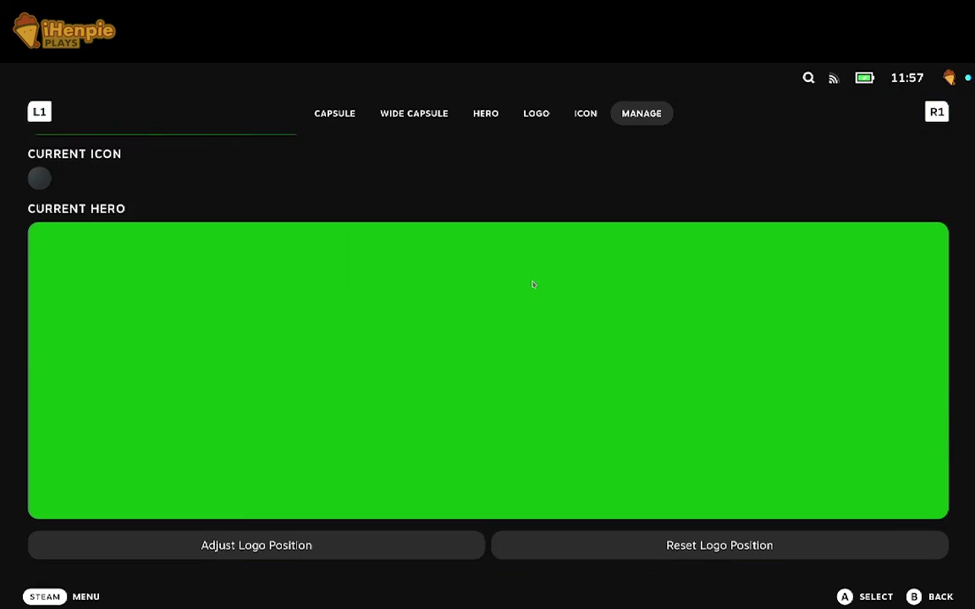
scroll(533, 285, "down", 5)
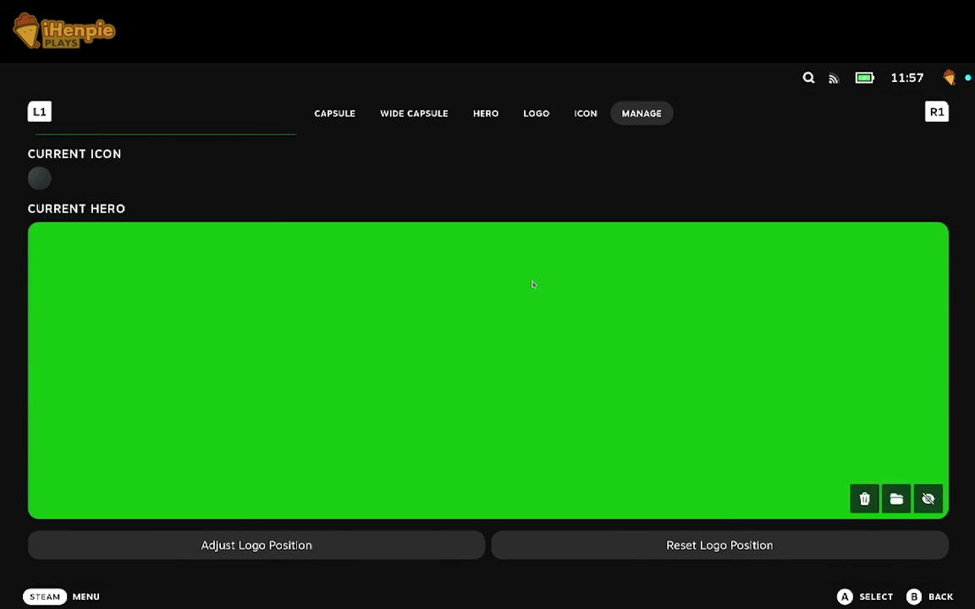
scroll(533, 284, "up", 5)
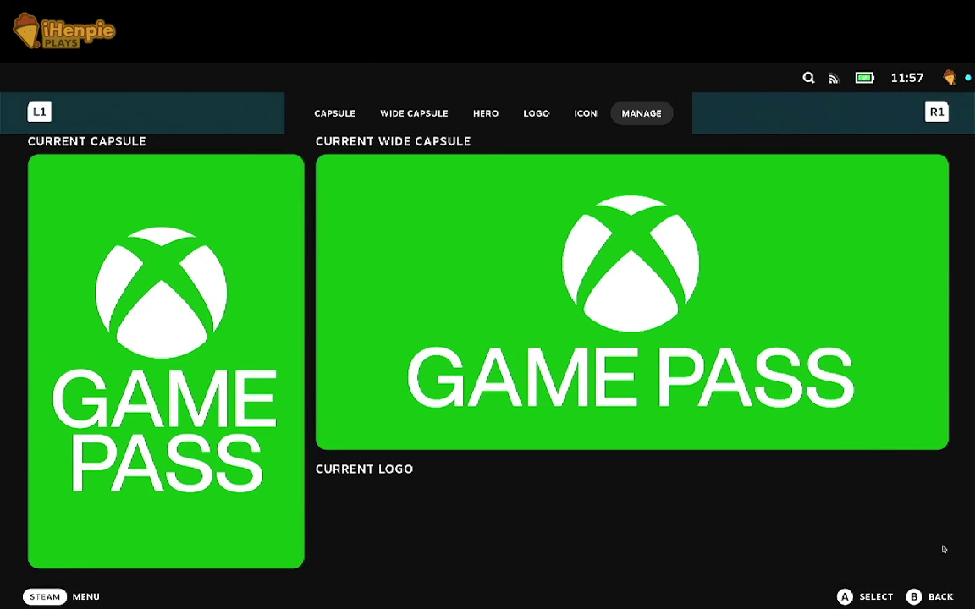
left_click(915, 596)
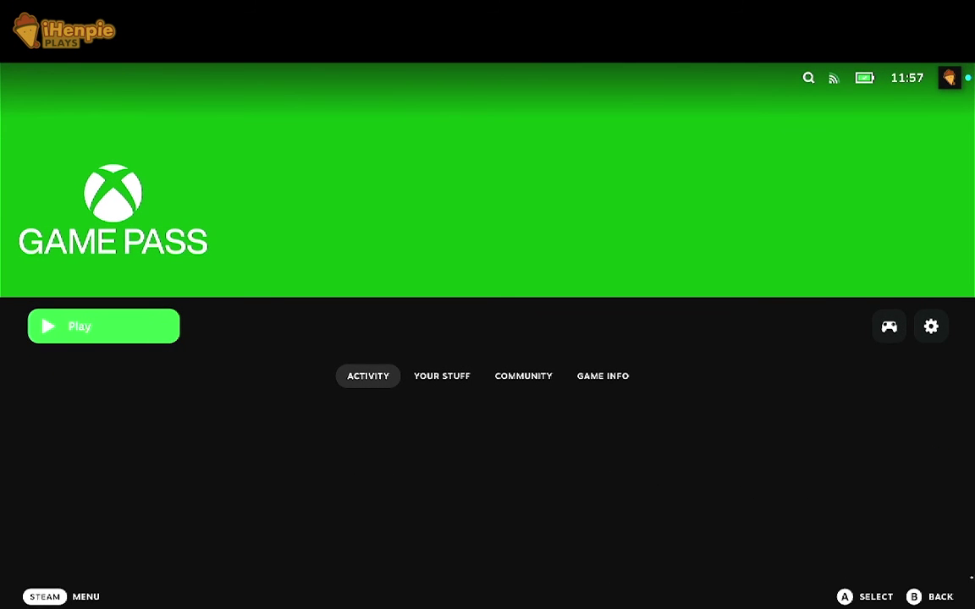
Launch Gamepass as a test, and open the properties of its shortcut
left_click(125, 324)
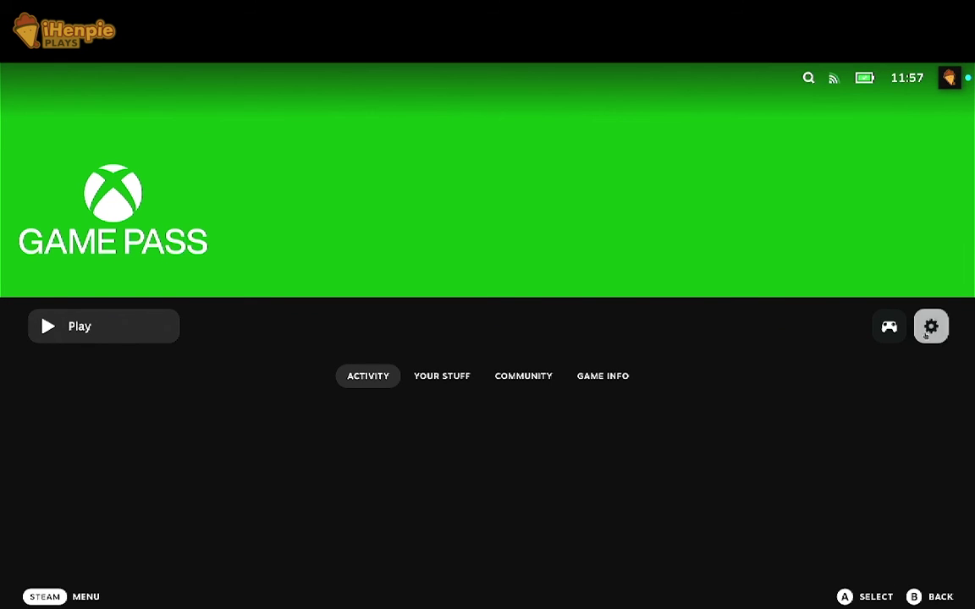
left_click(931, 326)
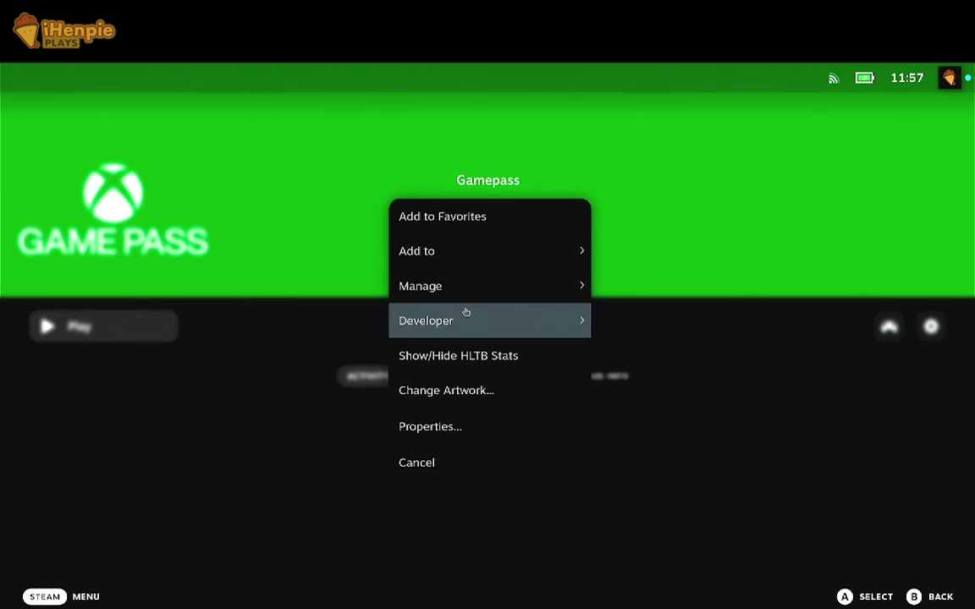
left_click(437, 428)
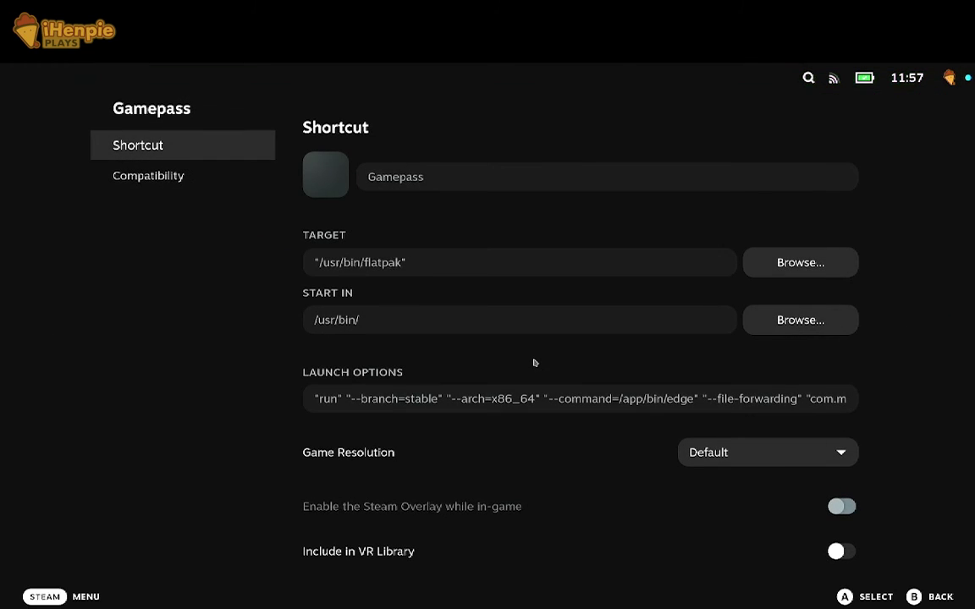
left_click_drag(577, 400, 311, 399)
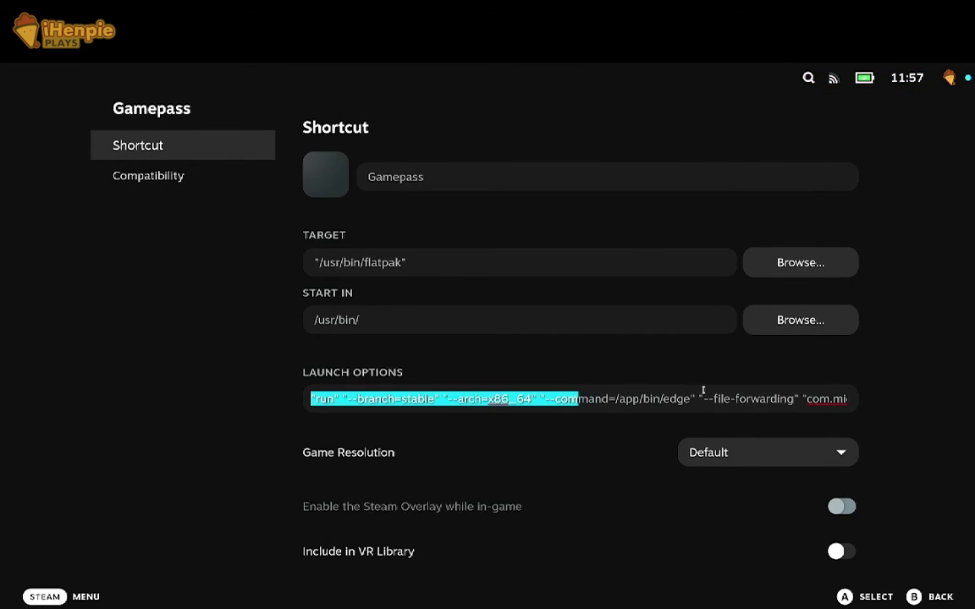
left_click_drag(715, 391, 852, 398)
key("super+x")
left_click(831, 381)
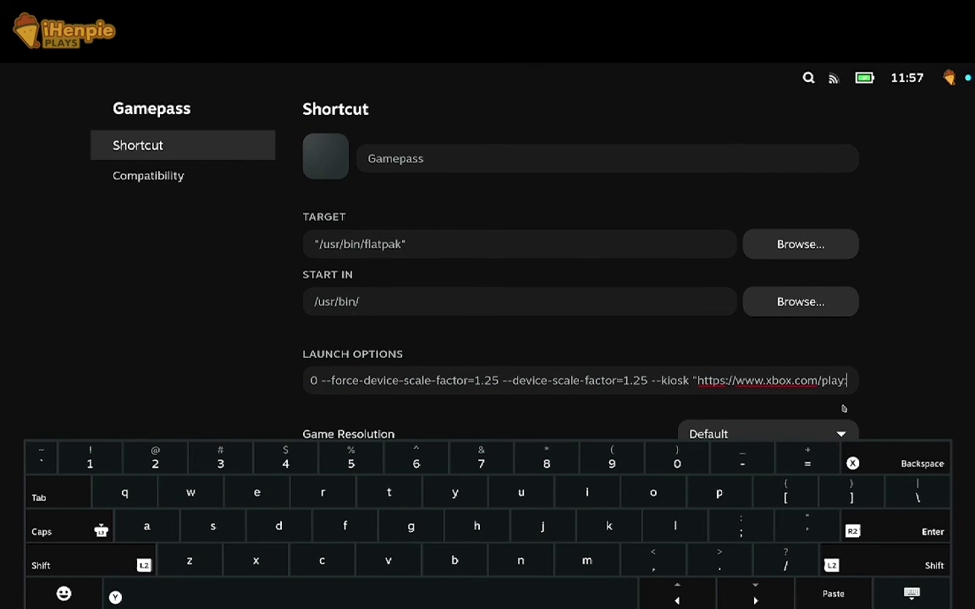
key("BackSpace")
type("\"")
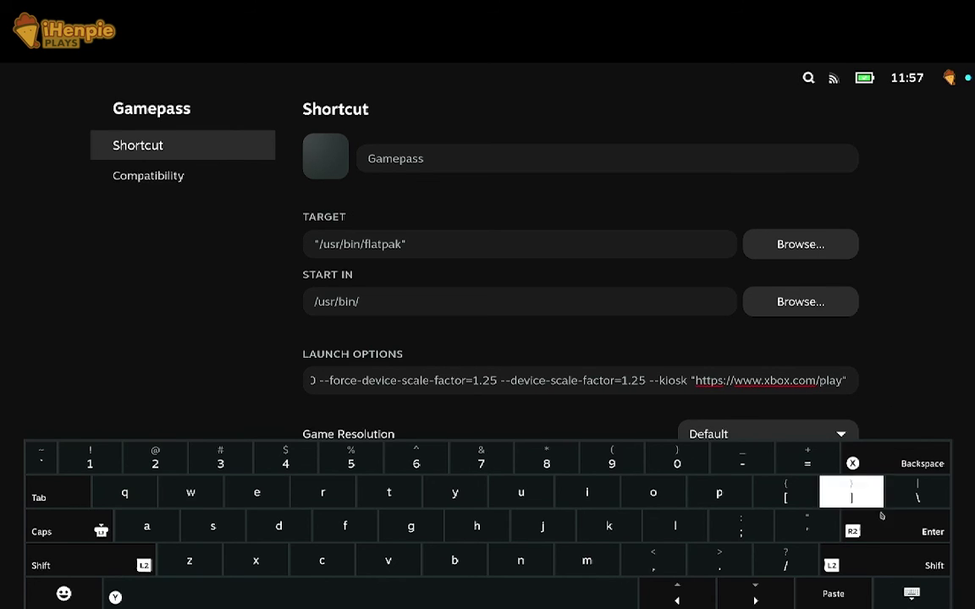
left_click(893, 589)
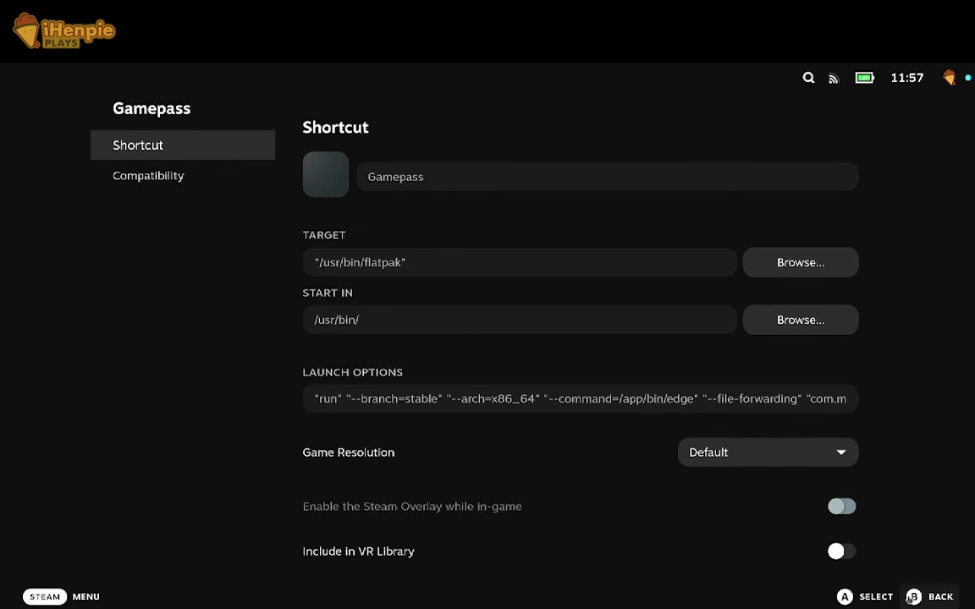
left_click(915, 596)
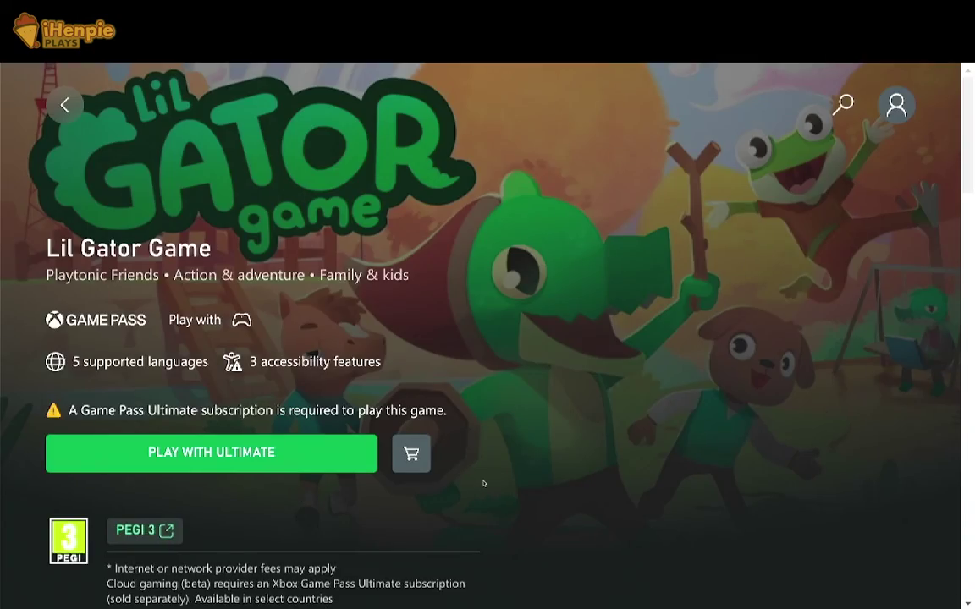
Browse the Lil Gator Game page, play the trailer from its gallery, and close the video viewer
scroll(485, 484, "down", 4)
scroll(484, 484, "up", 4)
scroll(485, 484, "down", 4)
left_click(213, 327)
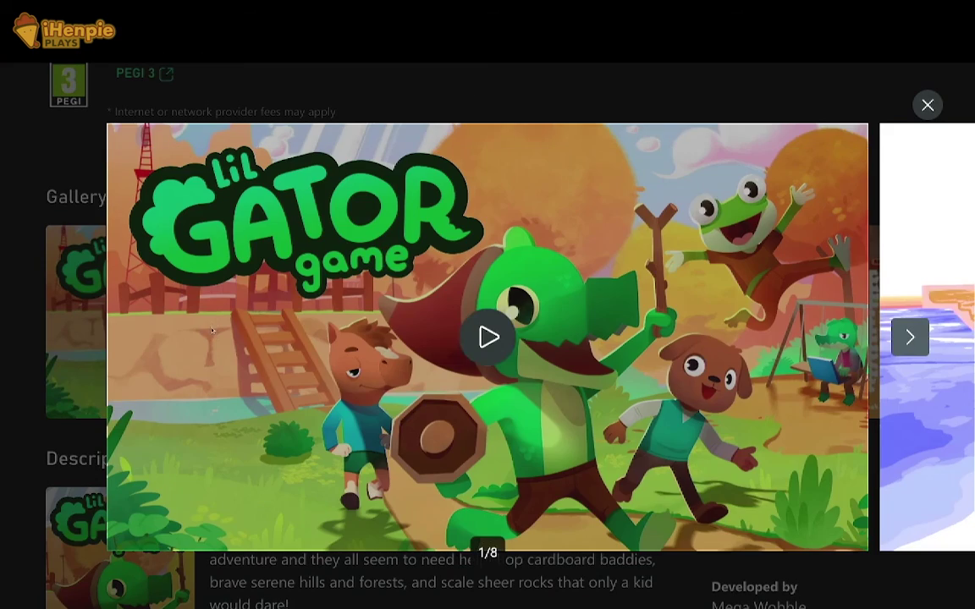
left_click(489, 336)
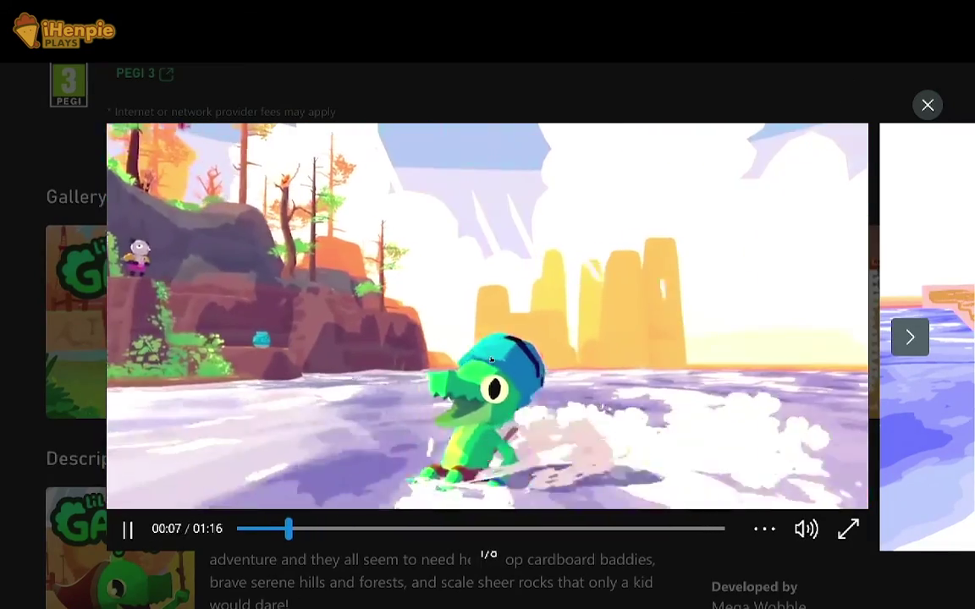
left_click(491, 360)
left_click(927, 105)
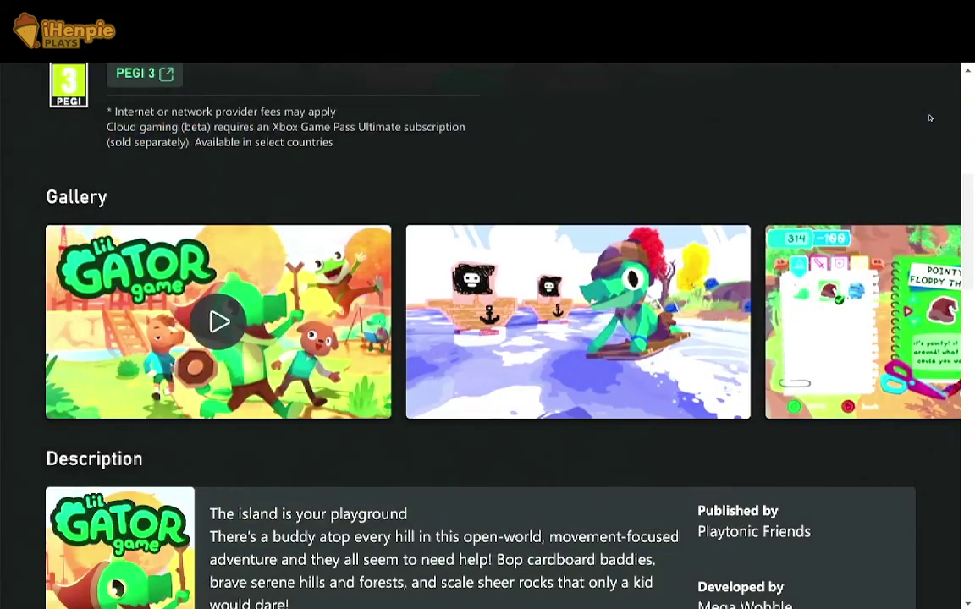